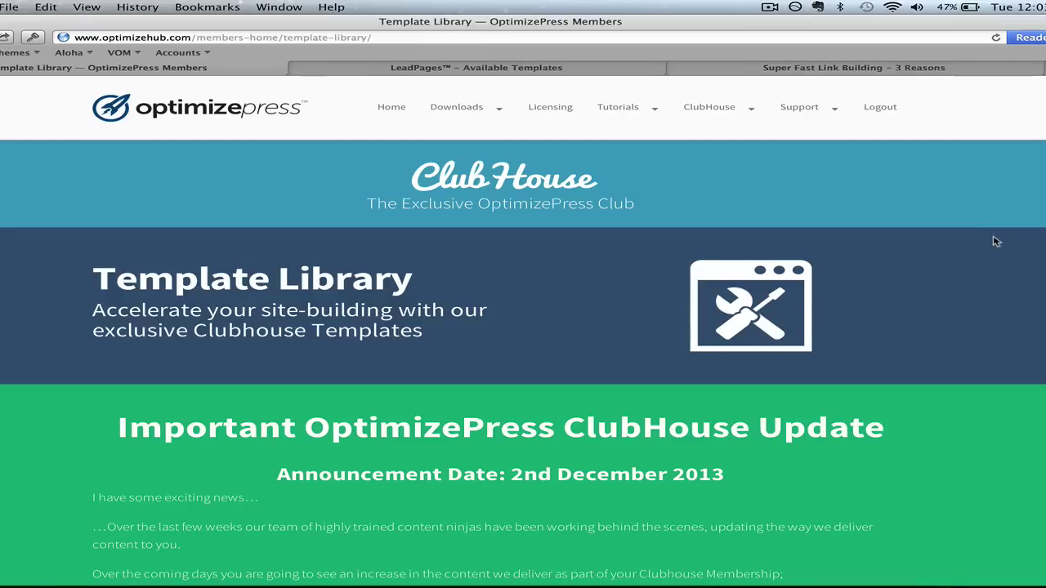
scroll(993, 242, "down", 15)
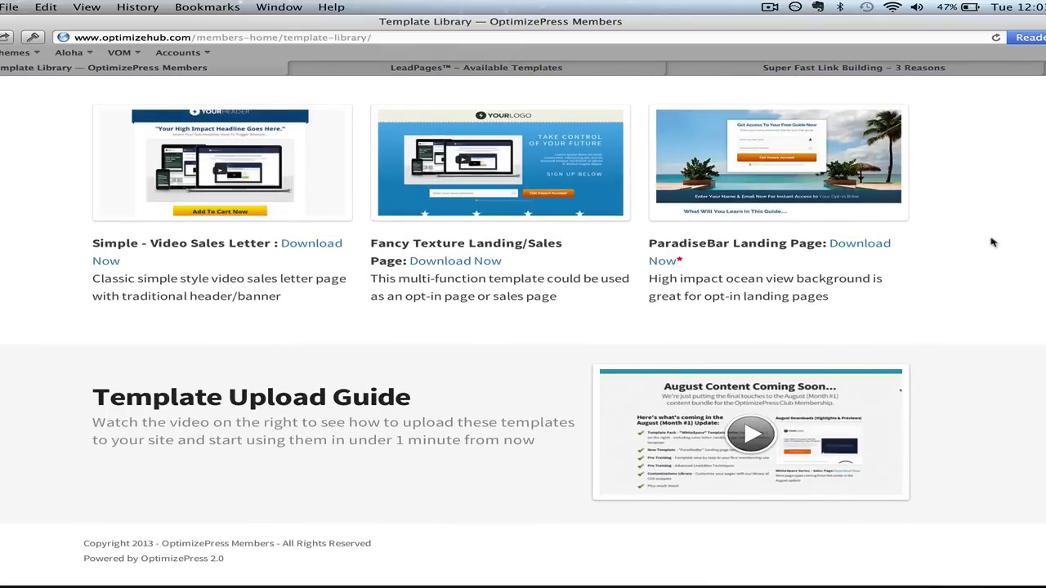
scroll(993, 242, "up", 2)
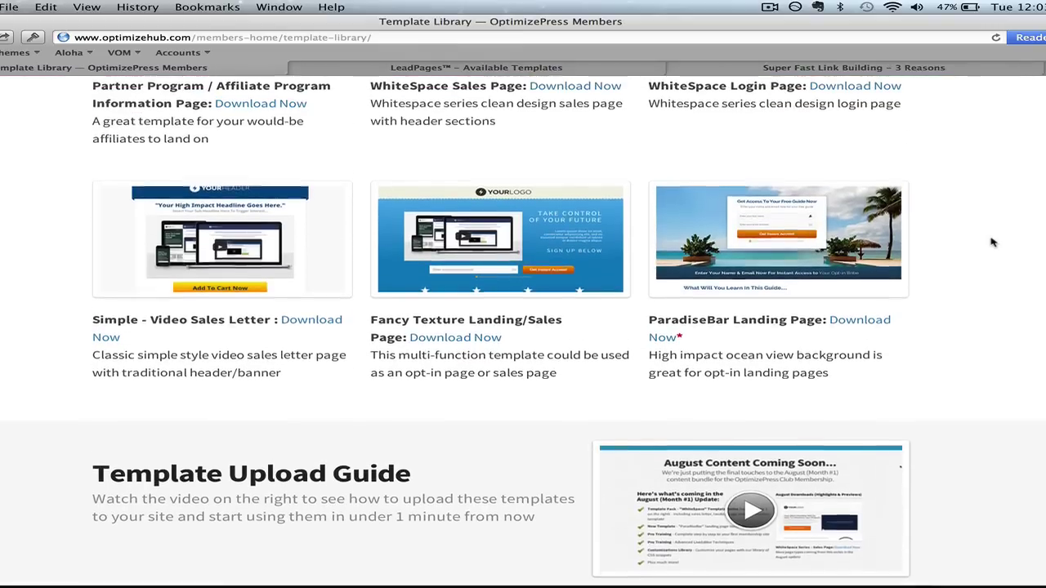
scroll(993, 242, "up", 1)
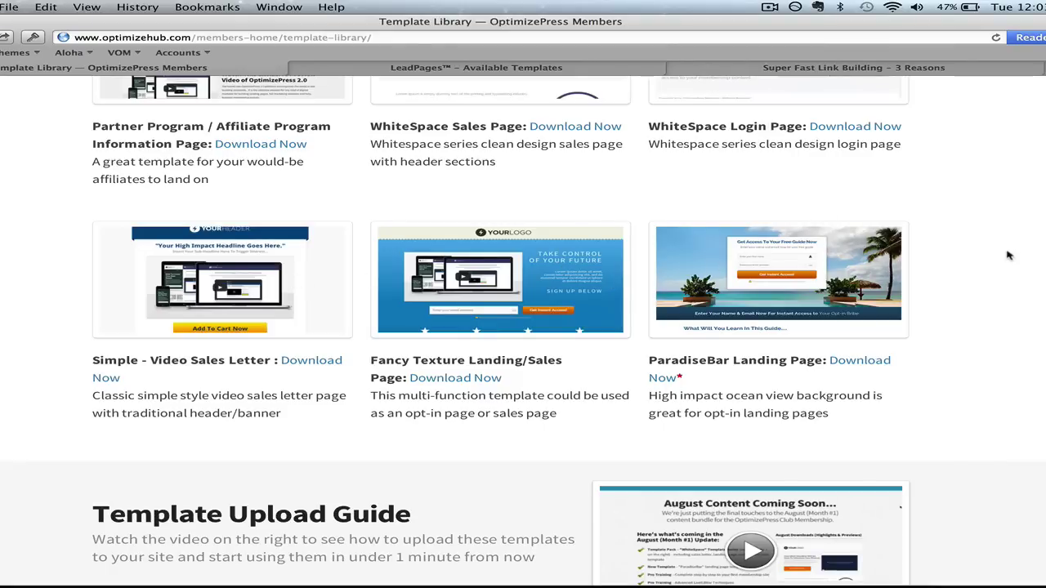
scroll(1007, 255, "up", 3)
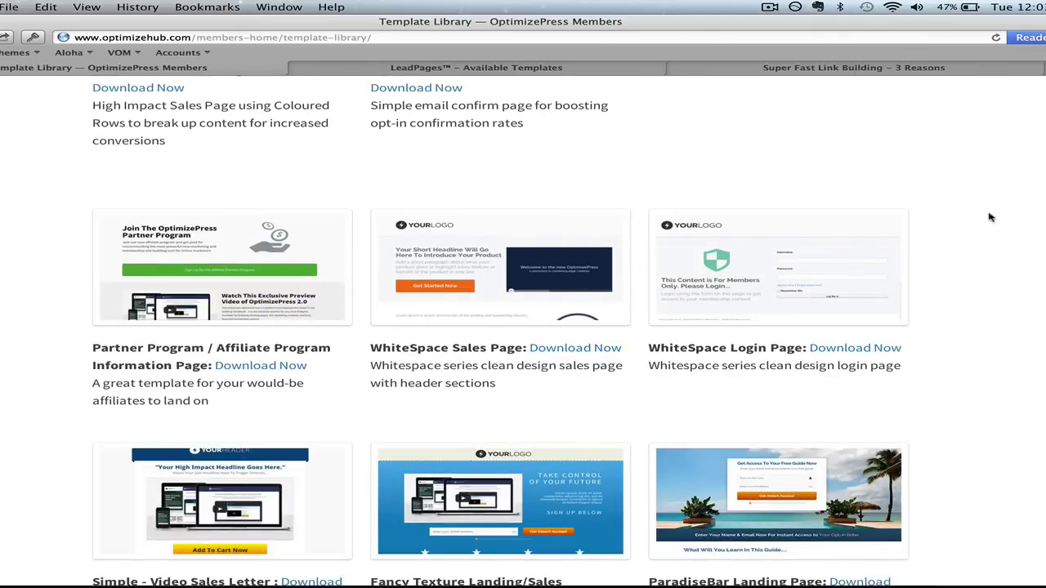
scroll(1003, 286, "up", 3)
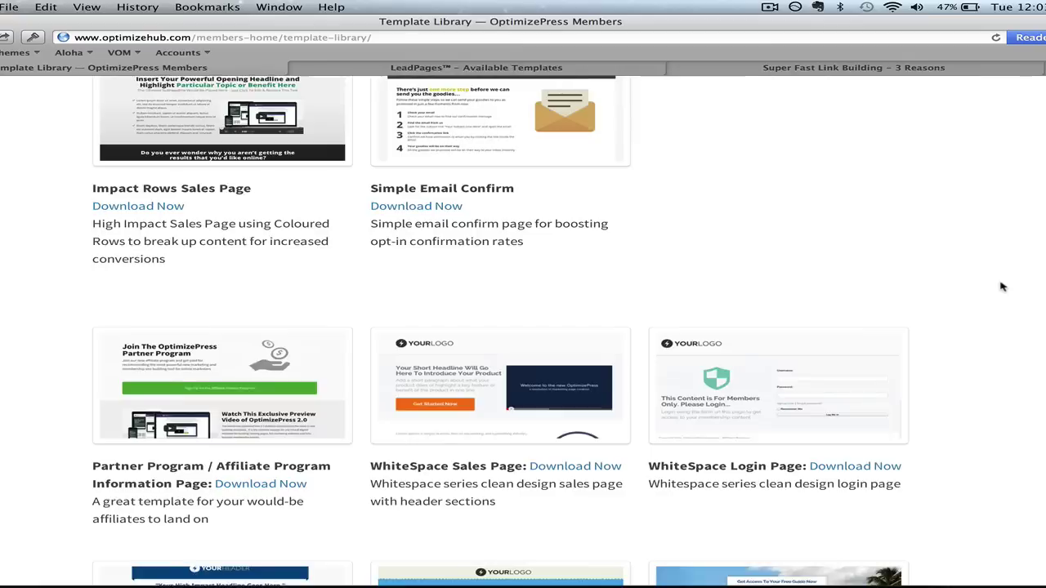
scroll(1002, 286, "up", 2)
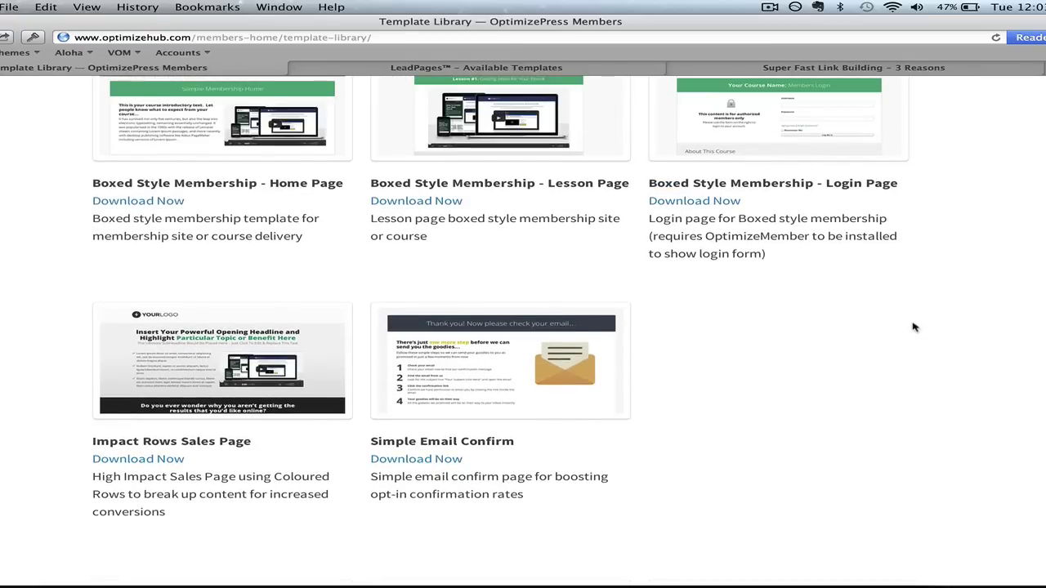
scroll(913, 327, "up", 3)
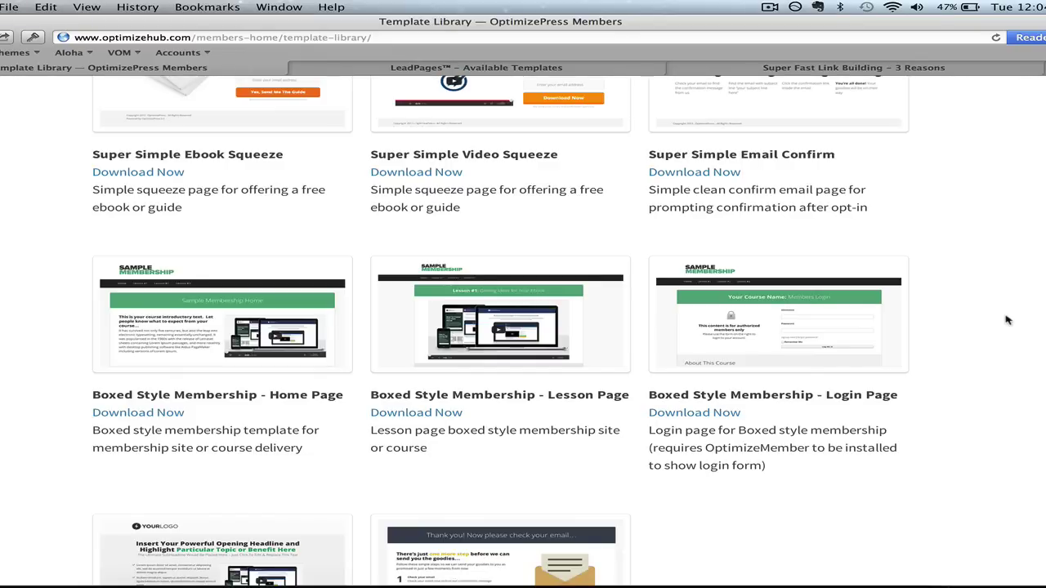
scroll(1006, 320, "up", 5)
scroll(1007, 320, "up", 1)
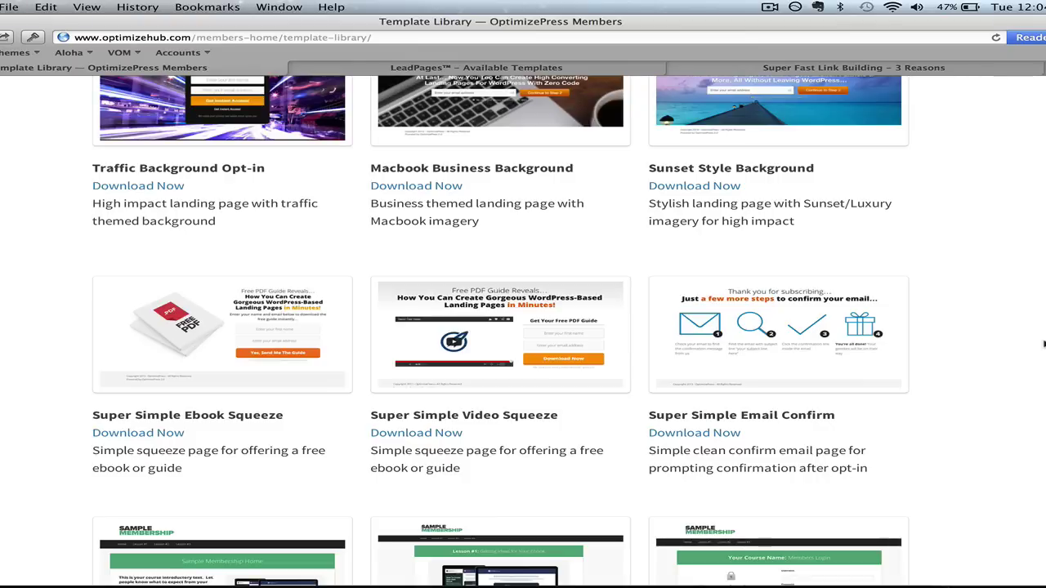
scroll(1043, 344, "up", 2)
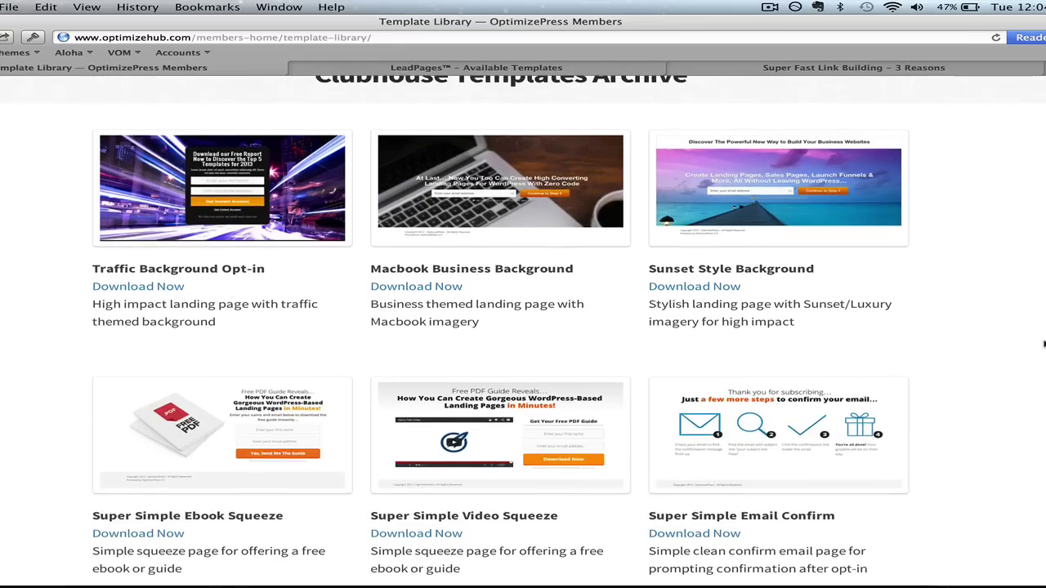
scroll(1044, 344, "up", 1)
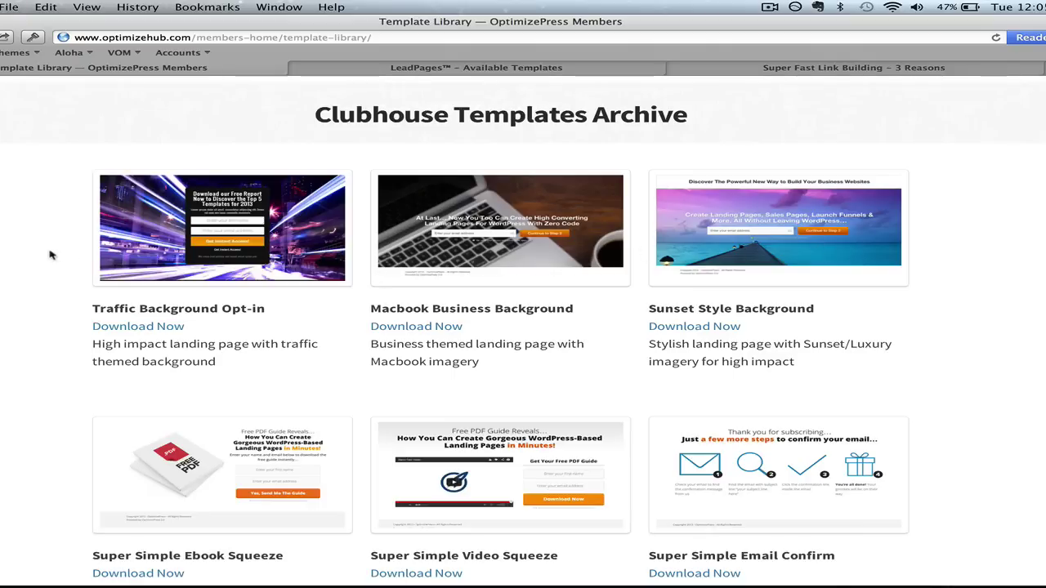
Scroll back to the top of the Template Library and go to the LeadPages Available Templates page.
scroll(997, 241, "up", 2)
scroll(997, 241, "up", 2)
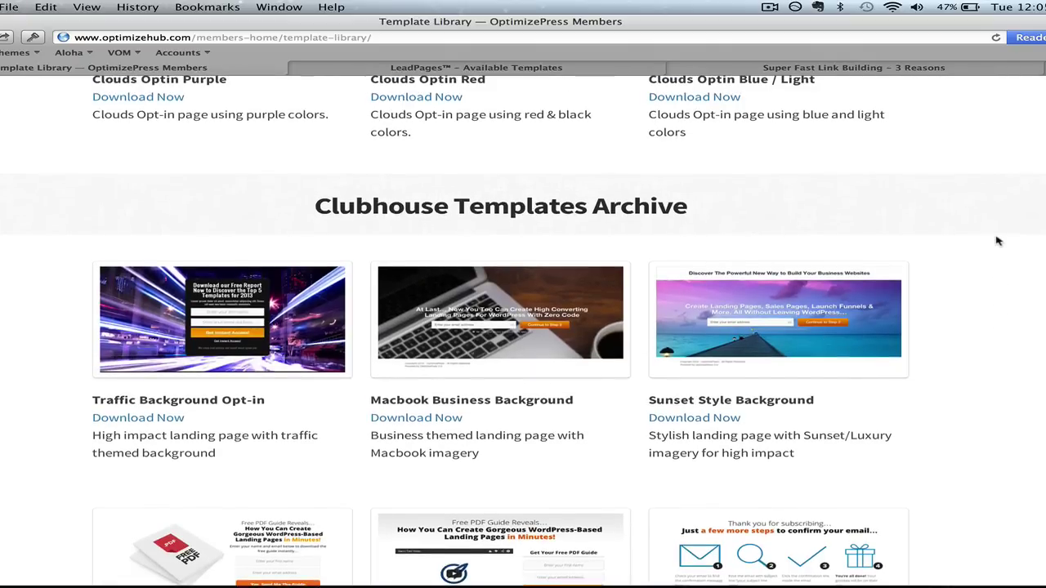
scroll(997, 241, "up", 3)
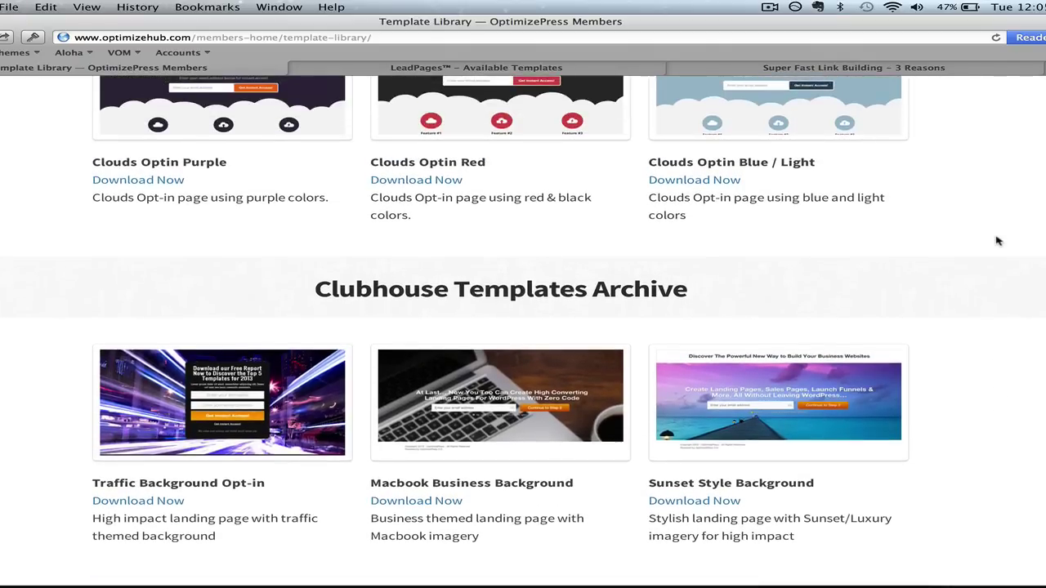
scroll(997, 241, "up", 8)
scroll(997, 241, "up", 1)
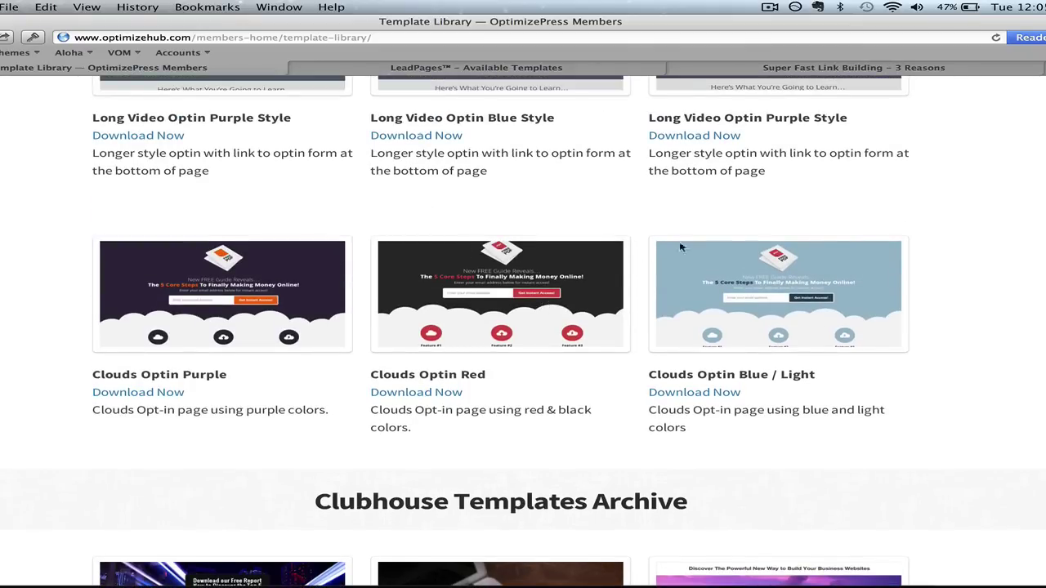
scroll(1003, 265, "up", 10)
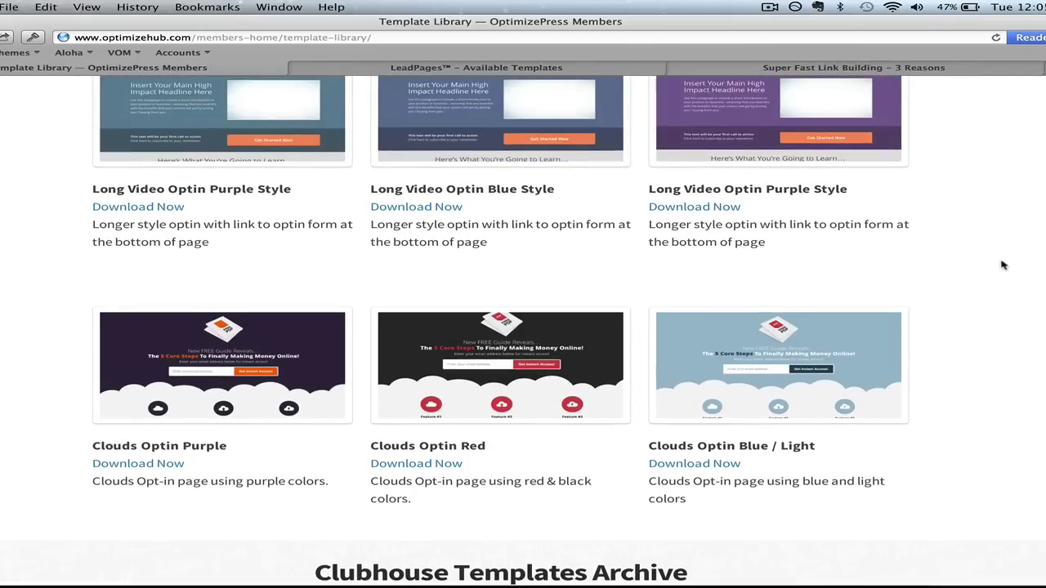
scroll(1003, 265, "up", 1)
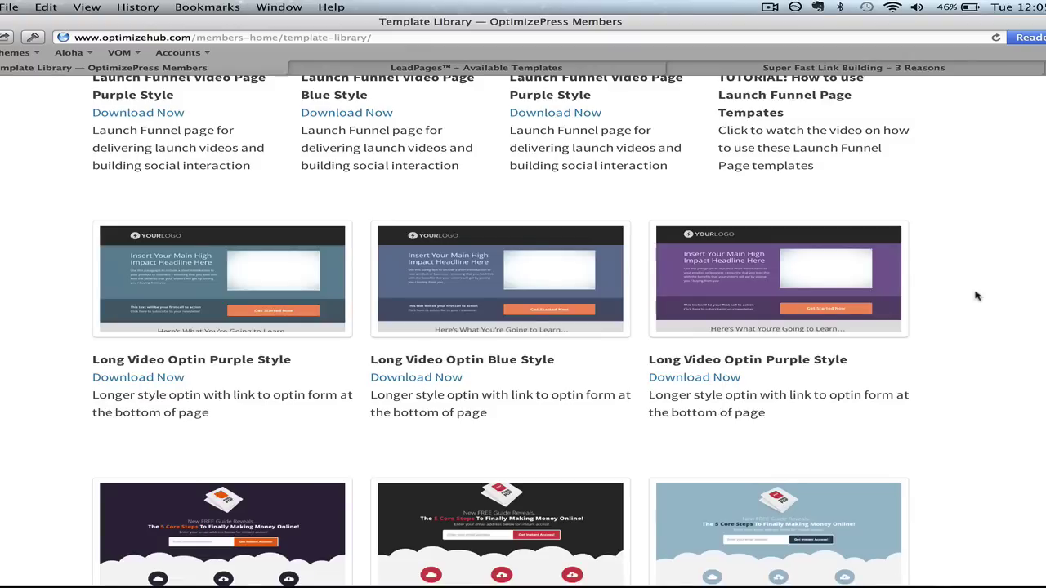
scroll(976, 295, "up", 5)
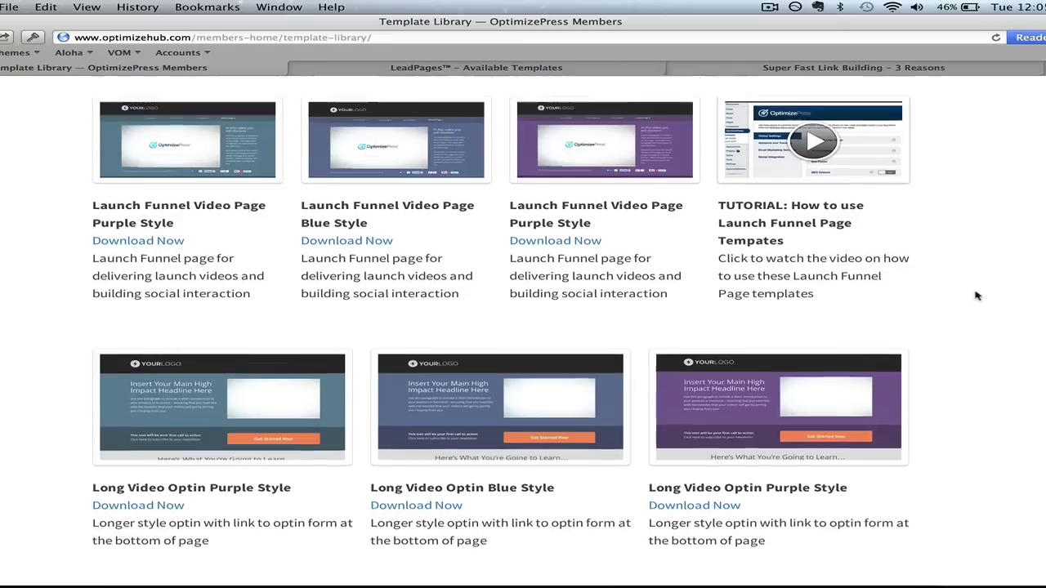
scroll(976, 296, "up", 1)
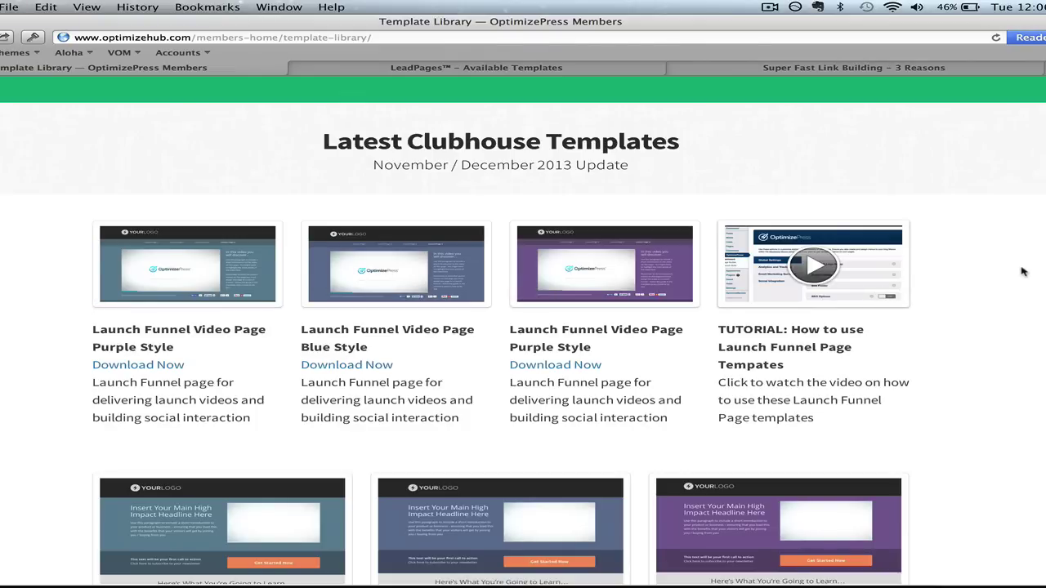
scroll(952, 278, "up", 3)
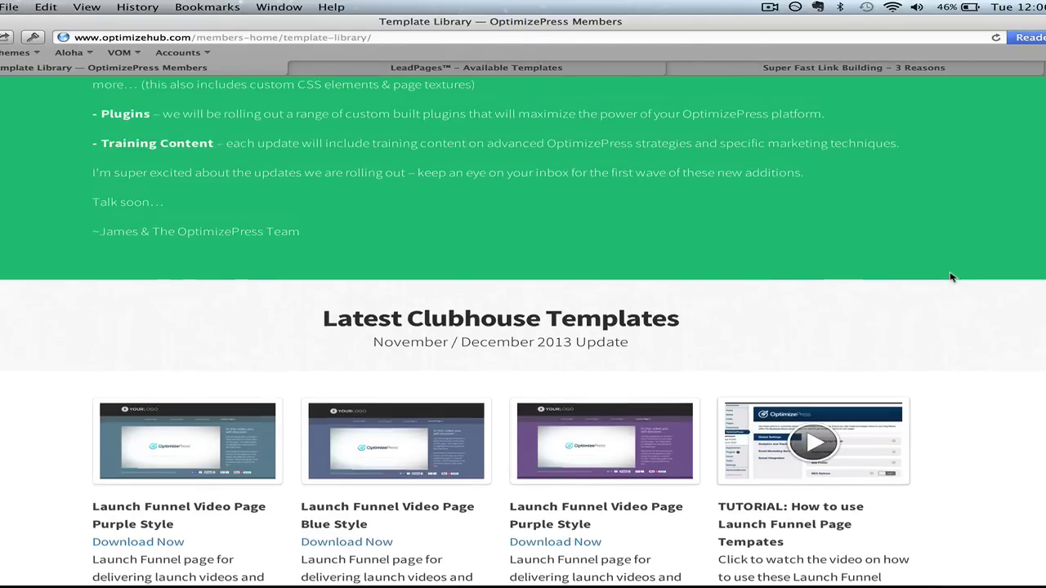
scroll(952, 278, "up", 10)
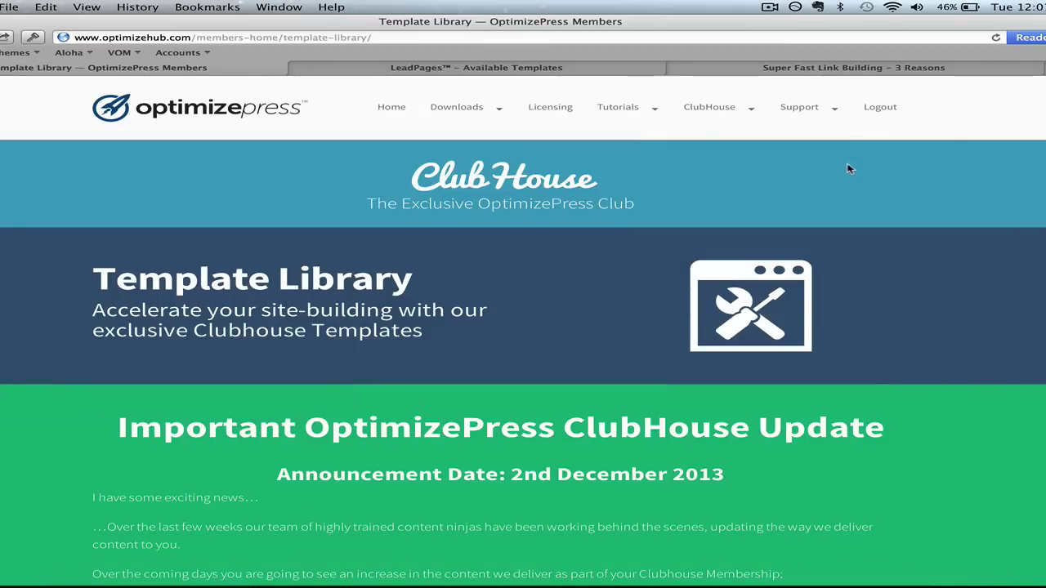
left_click(502, 67)
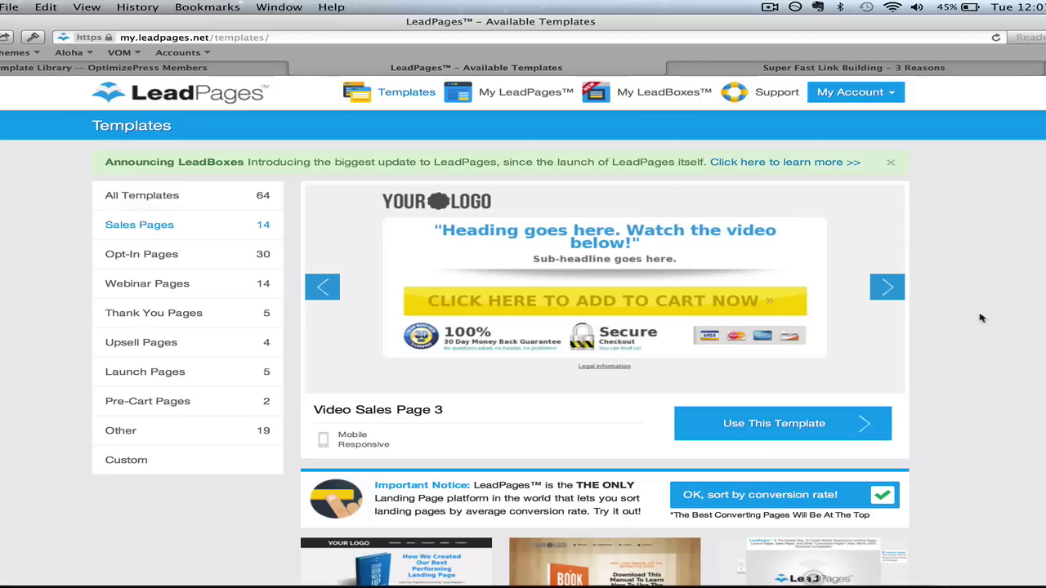
Copy the video's embed code, then create a new page from the Video Sales Page 3 template.
left_click(912, 72)
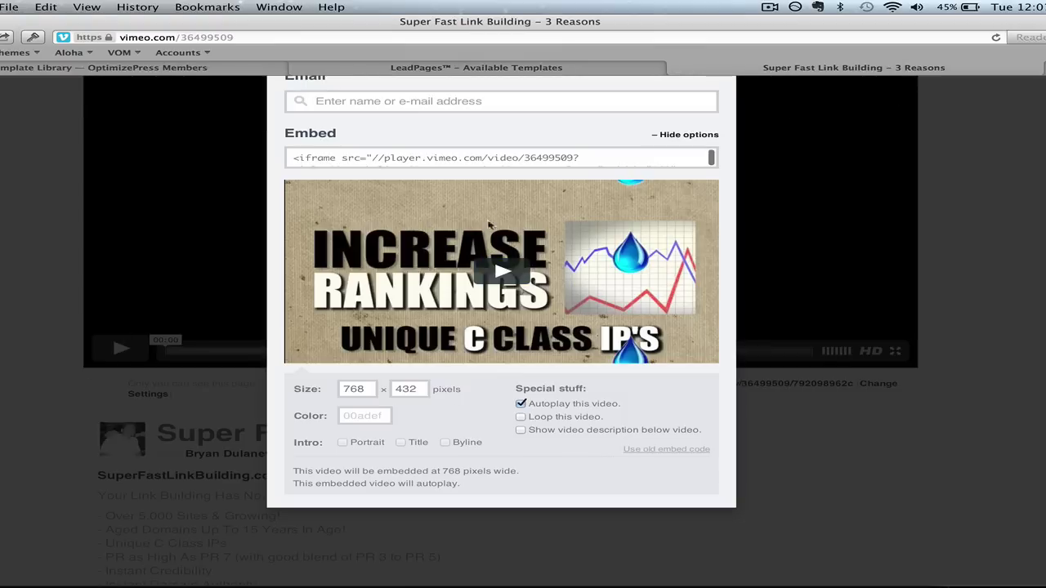
left_click(495, 156)
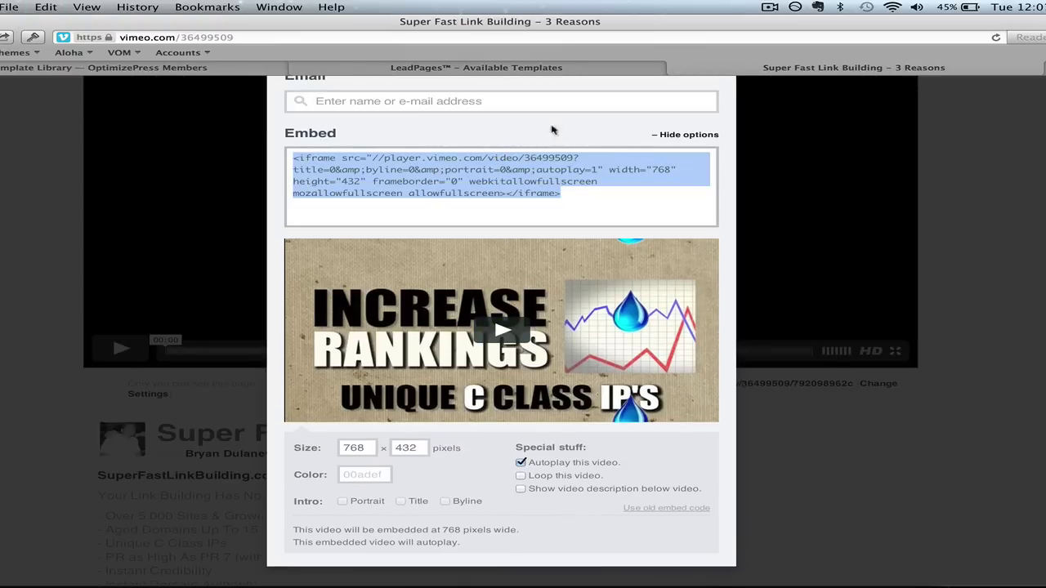
left_click(529, 72)
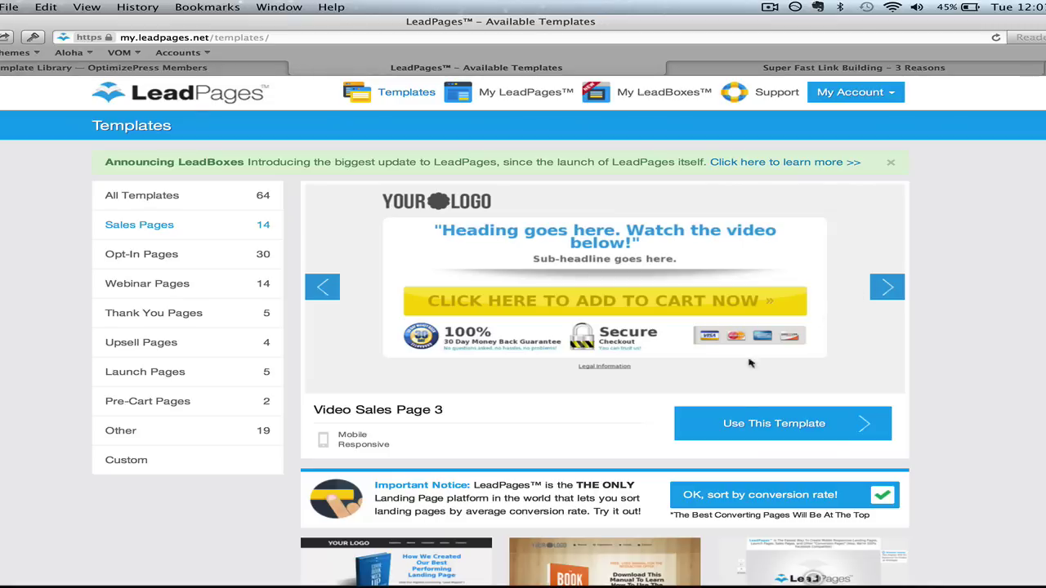
left_click(739, 423)
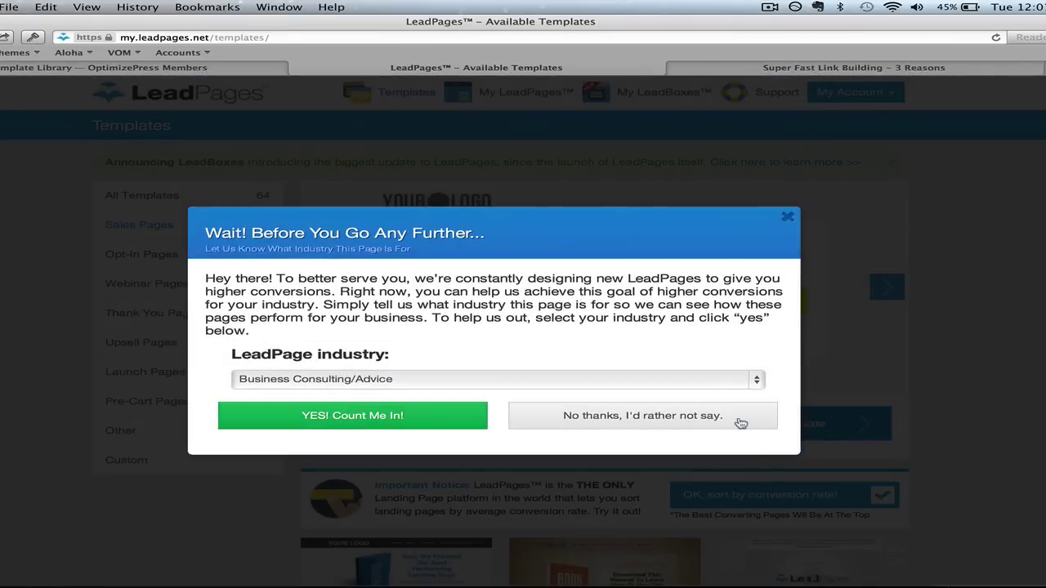
left_click(373, 416)
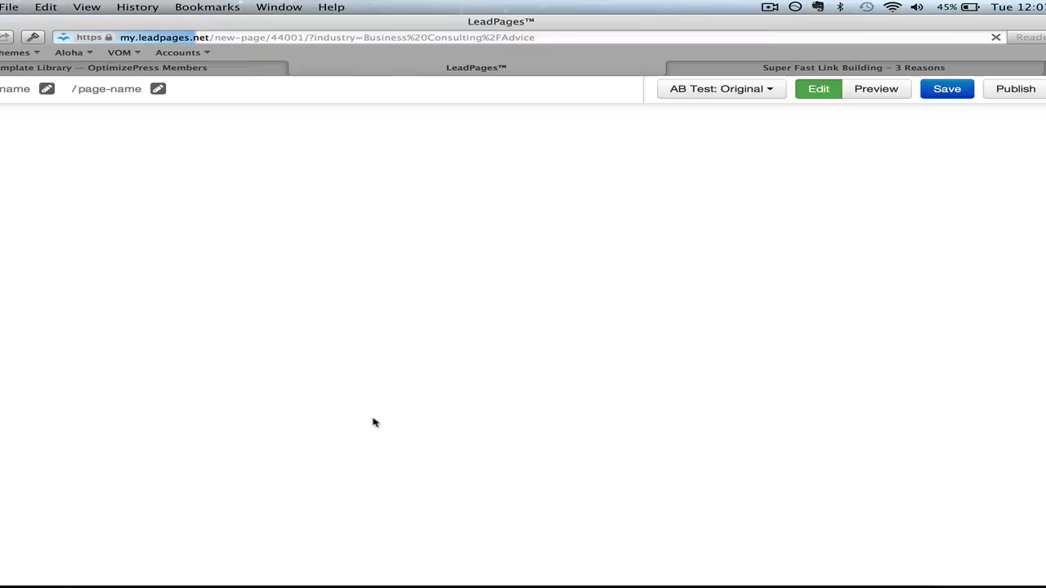
Rename the page to '3 Reasons To Choose Super Fast Link Building'.
left_click(11, 91)
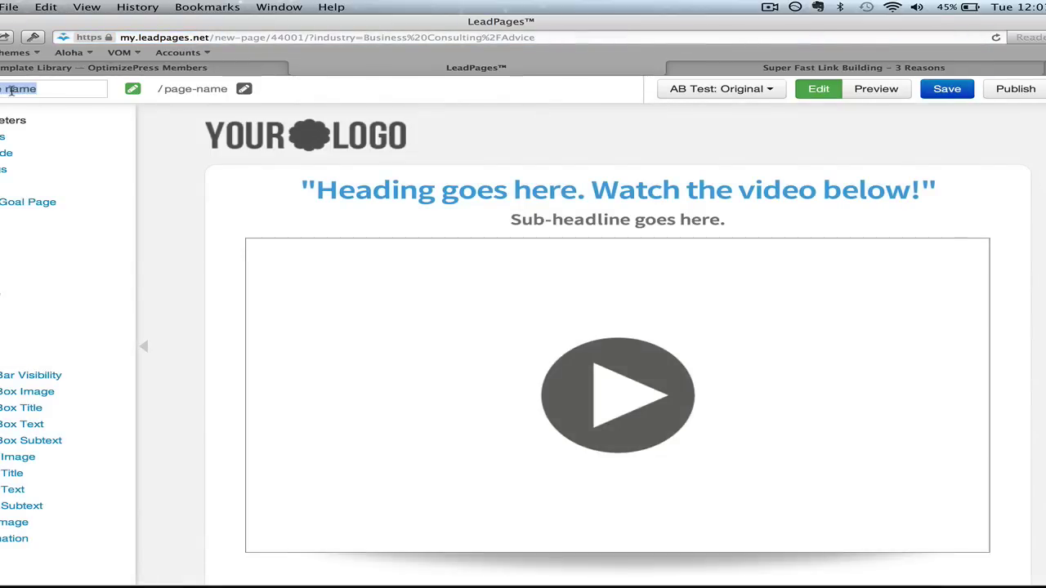
type("Super Fast")
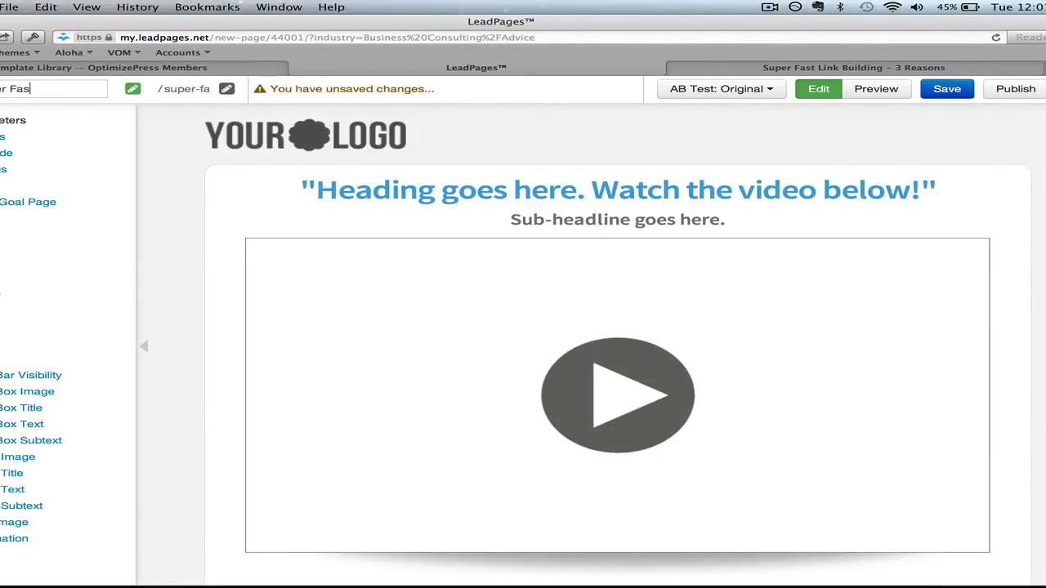
key("BackSpace")
key("BackSpace")
key("BackSpace")
key("BackSpace")
key("BackSpace")
key("BackSpace")
key("BackSpace")
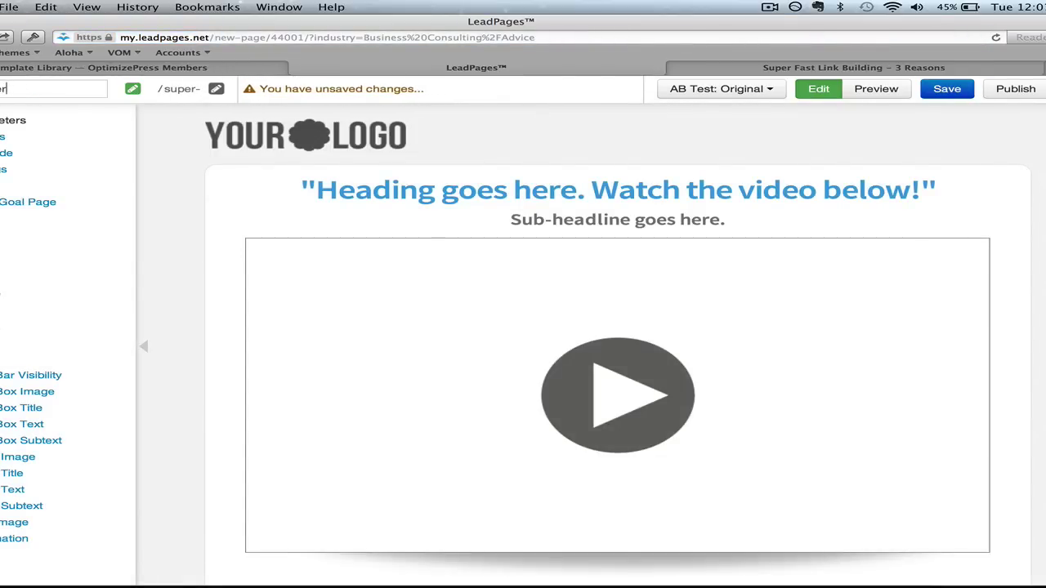
key("BackSpace")
key("BackSpace")
key("BackSpace")
type("3 Reasons To ")
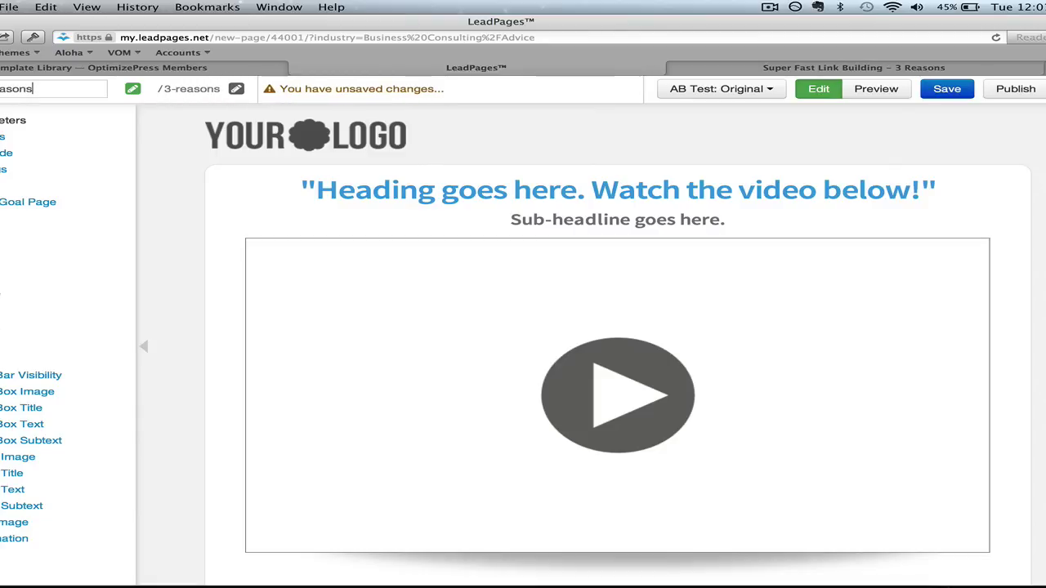
type("Choose S")
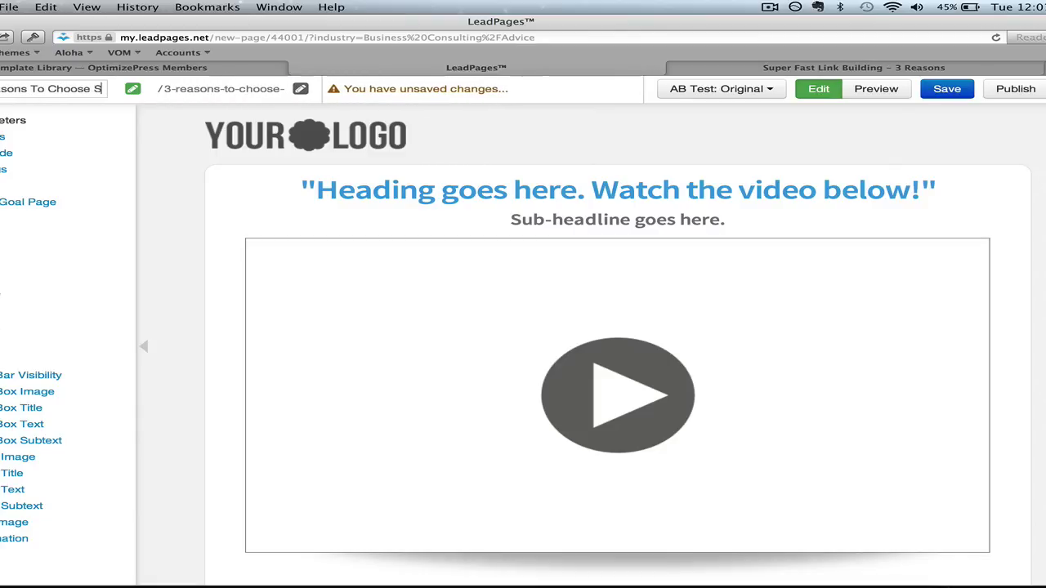
type("uper Fast Link Building")
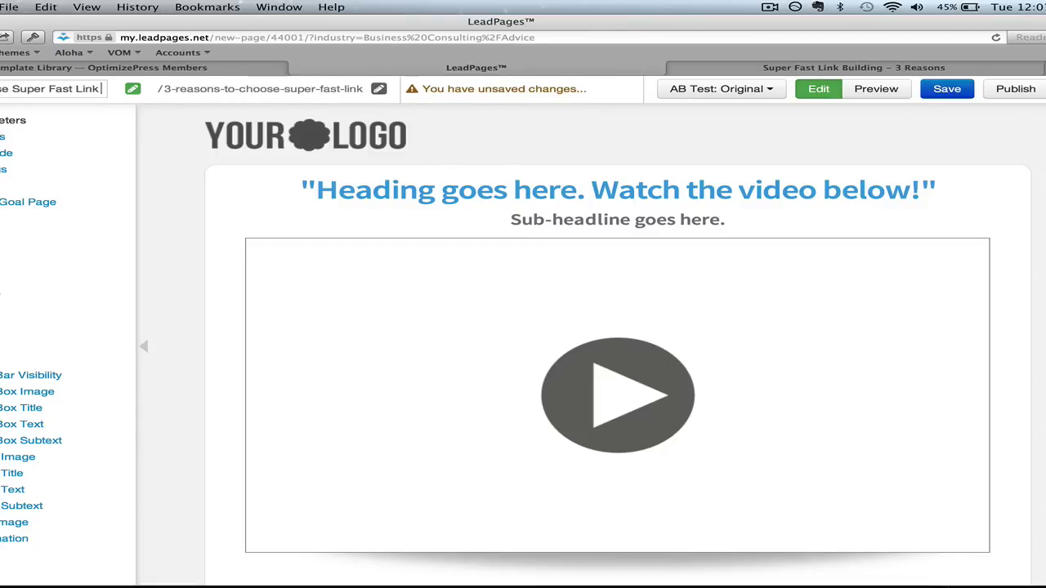
Paste the Vimeo embed code into the video block with its width set to 857.
left_click(299, 280)
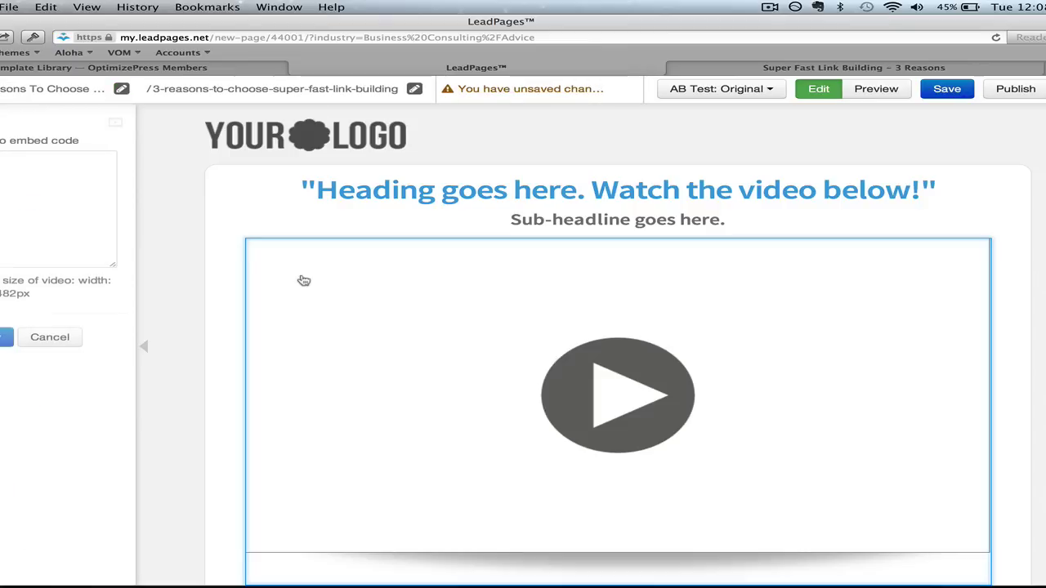
key("super+v")
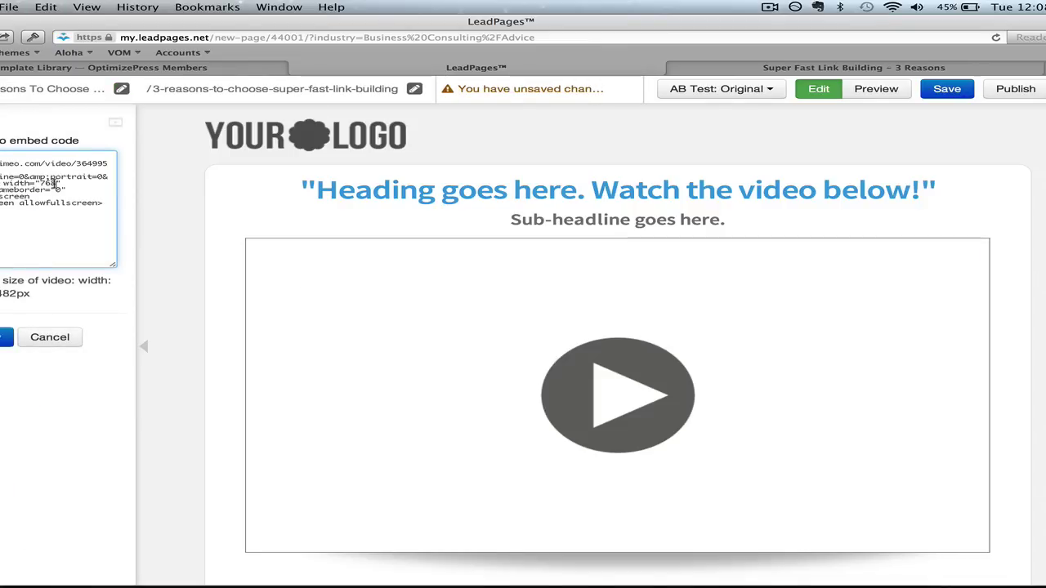
key("BackSpace")
key("BackSpace")
type("857")
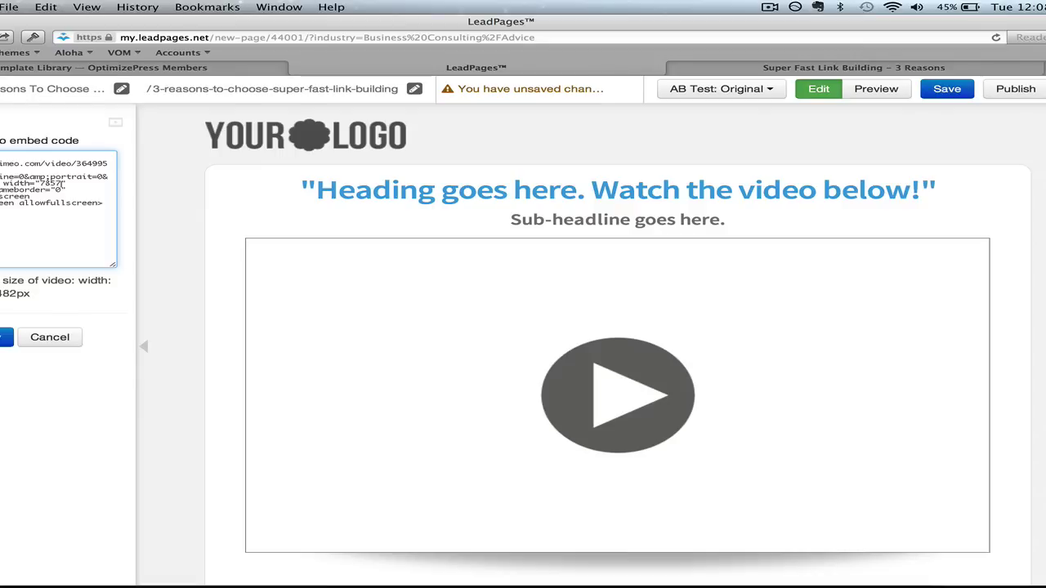
left_click(42, 183)
key("BackSpace")
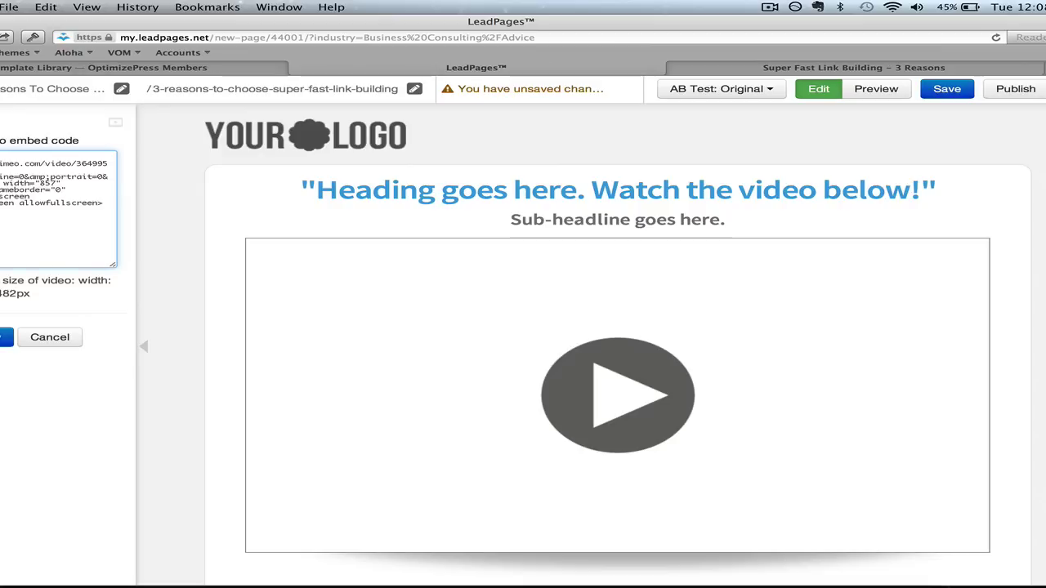
left_click(7, 337)
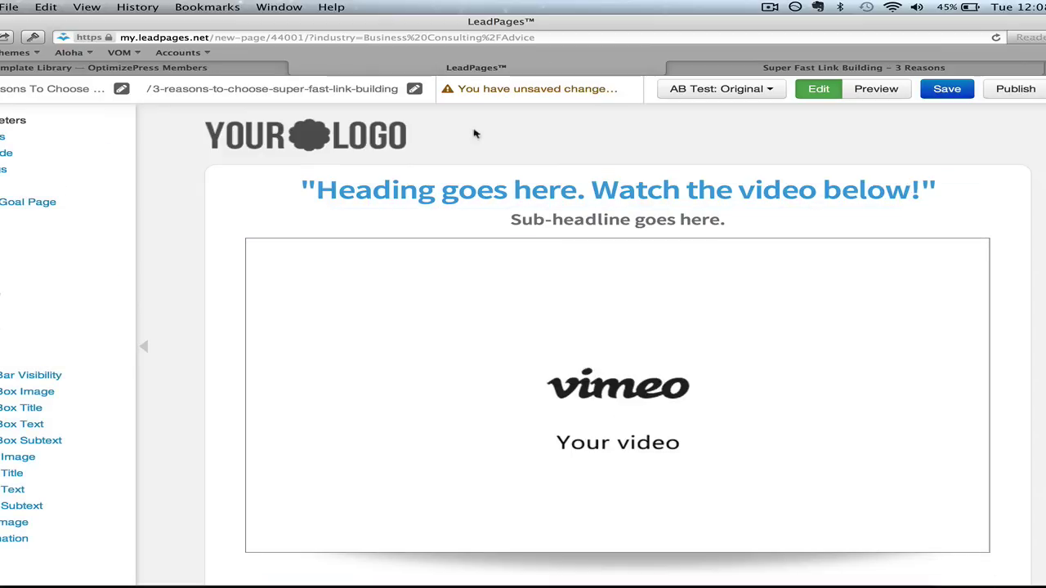
Set the Super Fast Link Building image as the page logo.
scroll(65, 250, "down", 3)
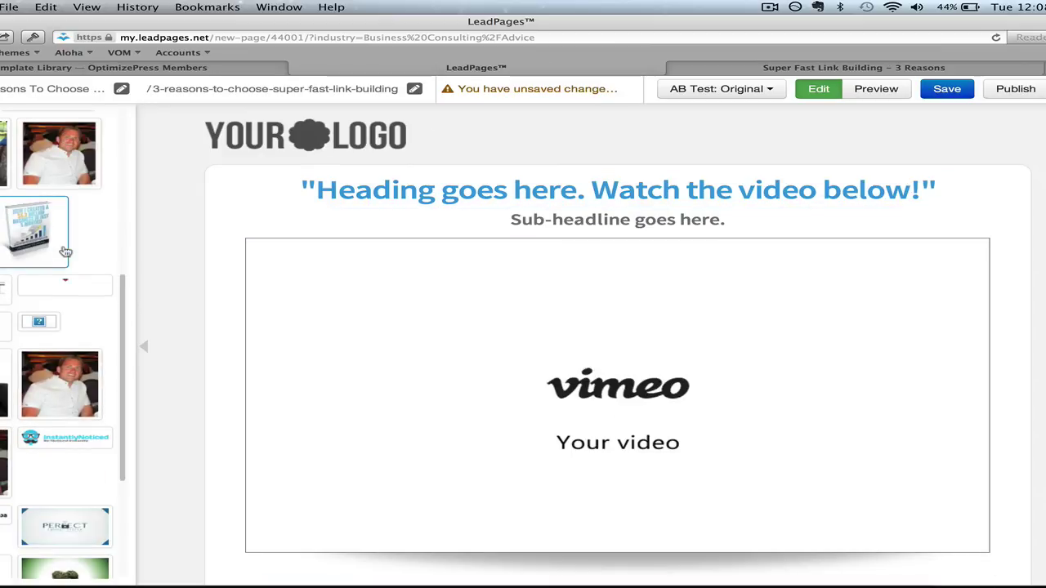
scroll(66, 251, "down", 5)
left_click(6, 356)
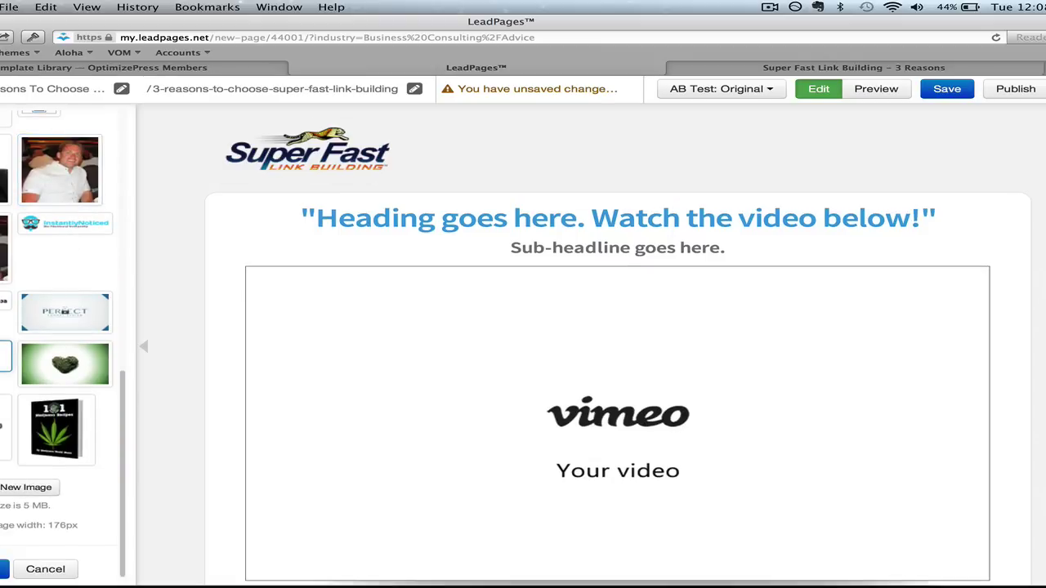
left_click(5, 569)
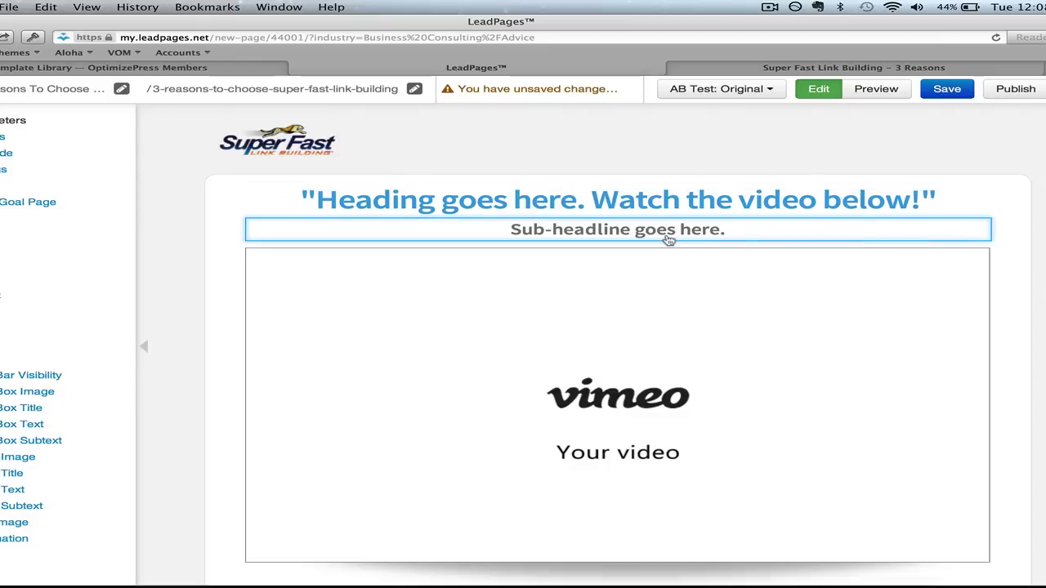
Change the headline to '3 Great Reasons To Choose Super Fast Link Building!' and save the page.
scroll(1027, 303, "down", 4)
scroll(1028, 304, "up", 4)
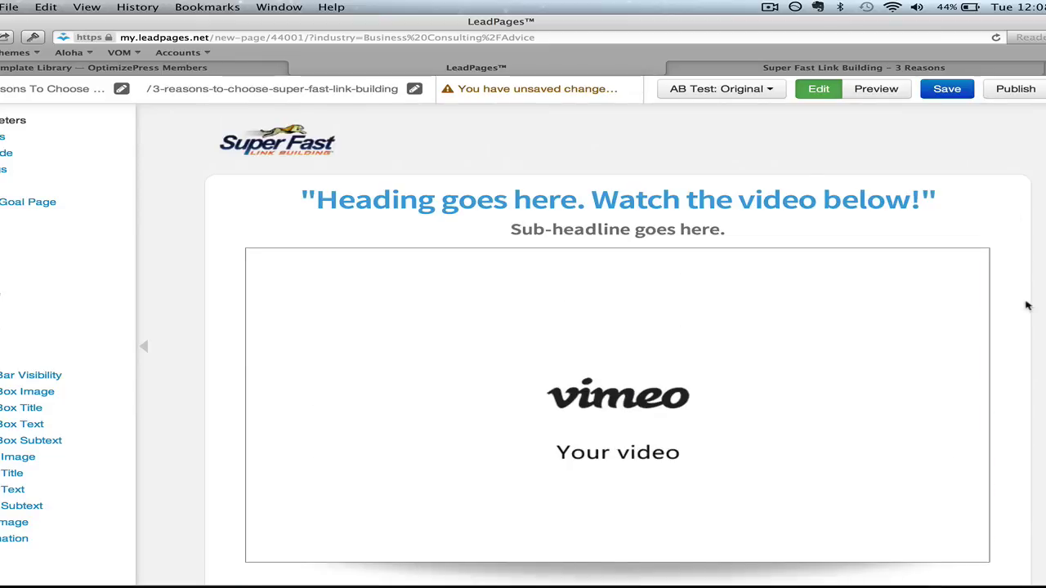
left_click(654, 201)
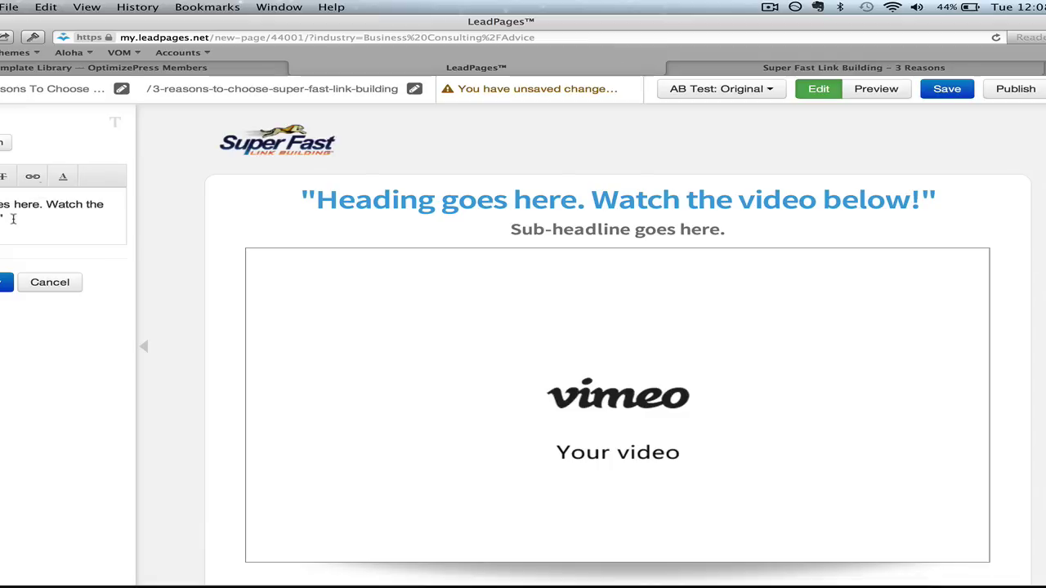
left_click_drag(13, 218, 0, 204)
type("3 G")
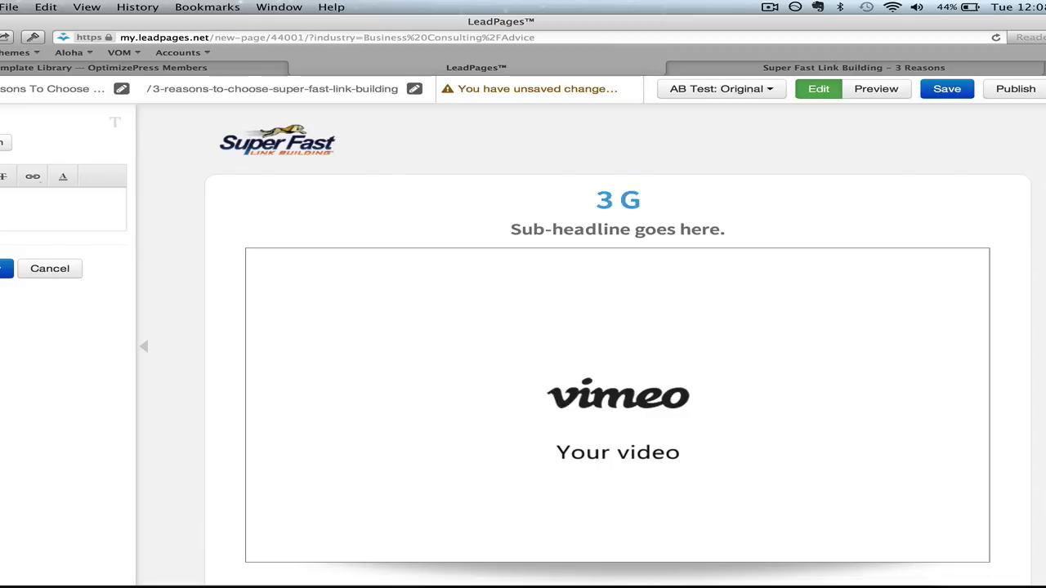
type("reat Reasons To ")
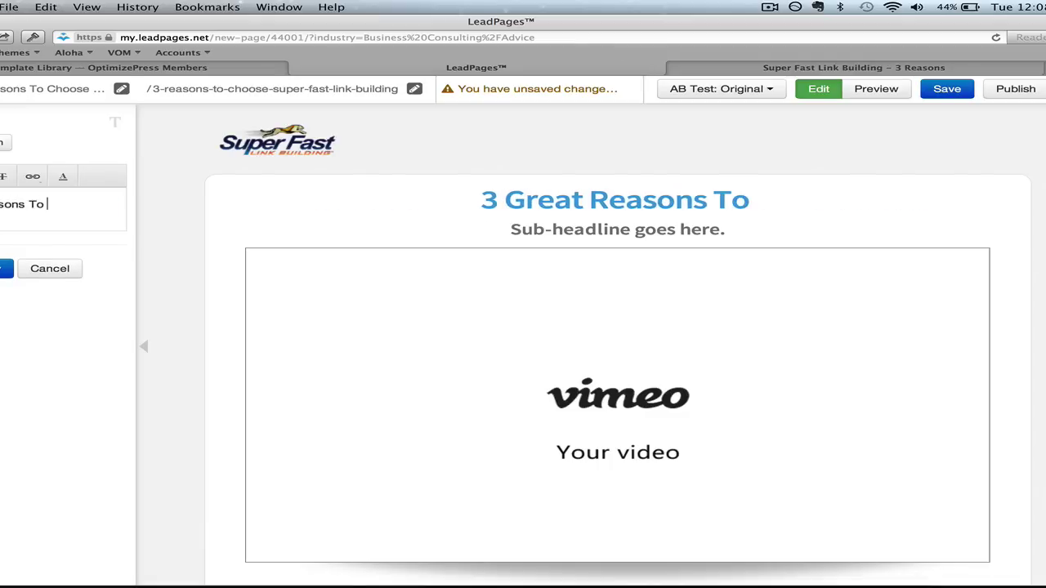
type("Choose Super Fast")
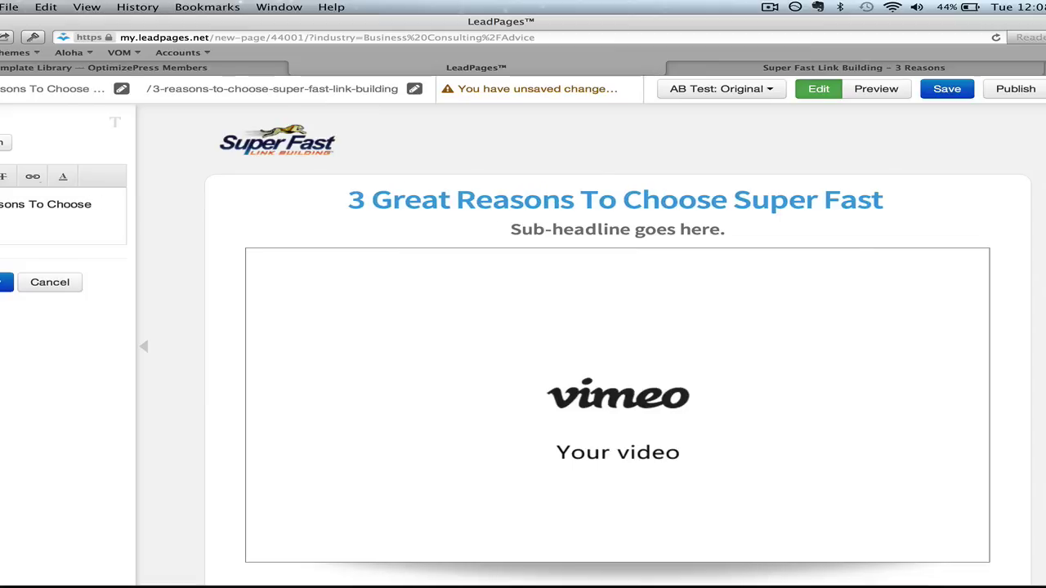
type(" Link Building")
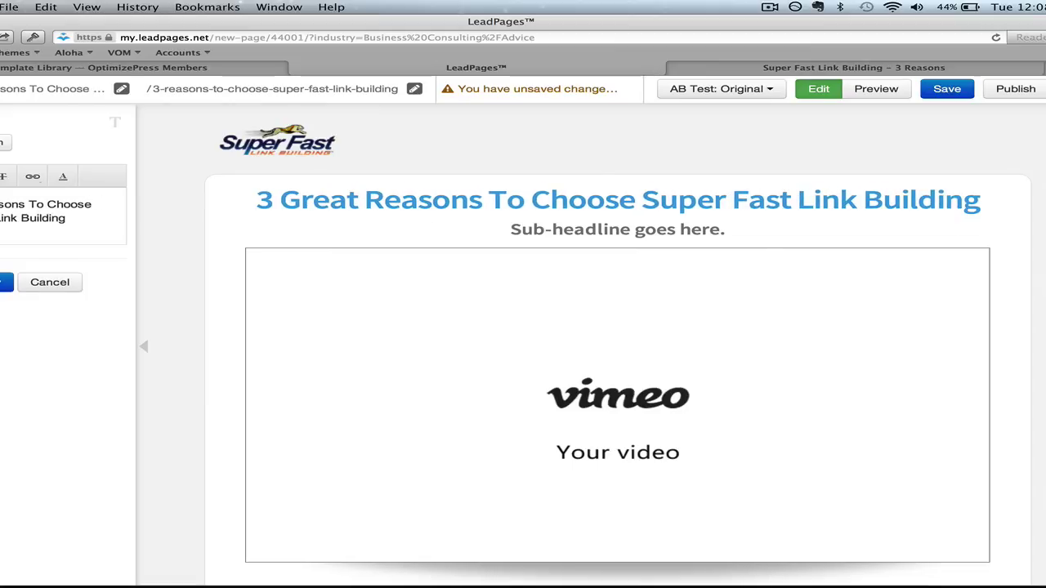
type("!")
left_click(7, 282)
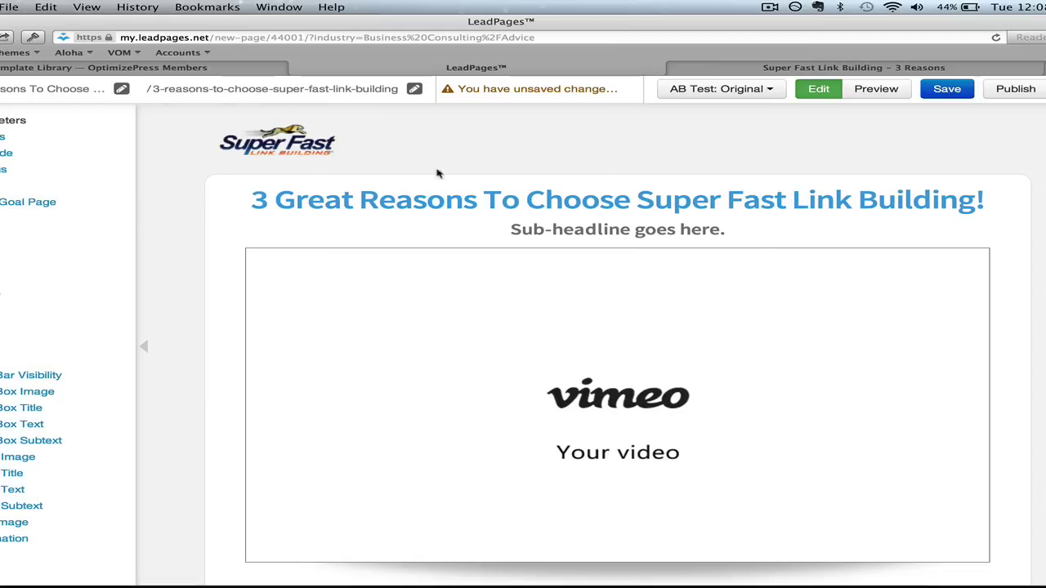
left_click(947, 89)
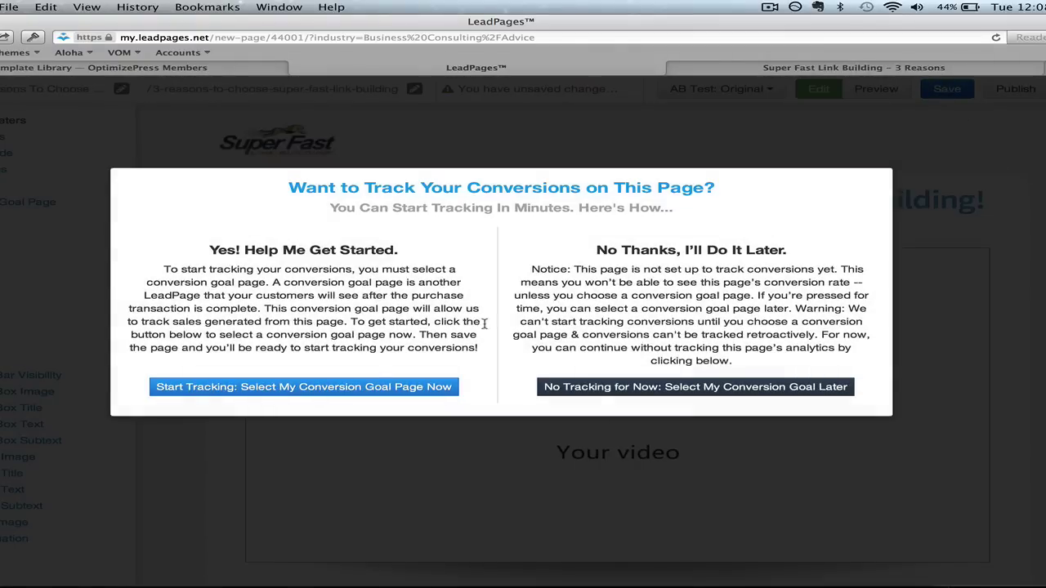
Skip conversion tracking, publish the page, and open the live version in a new tab.
left_click(577, 390)
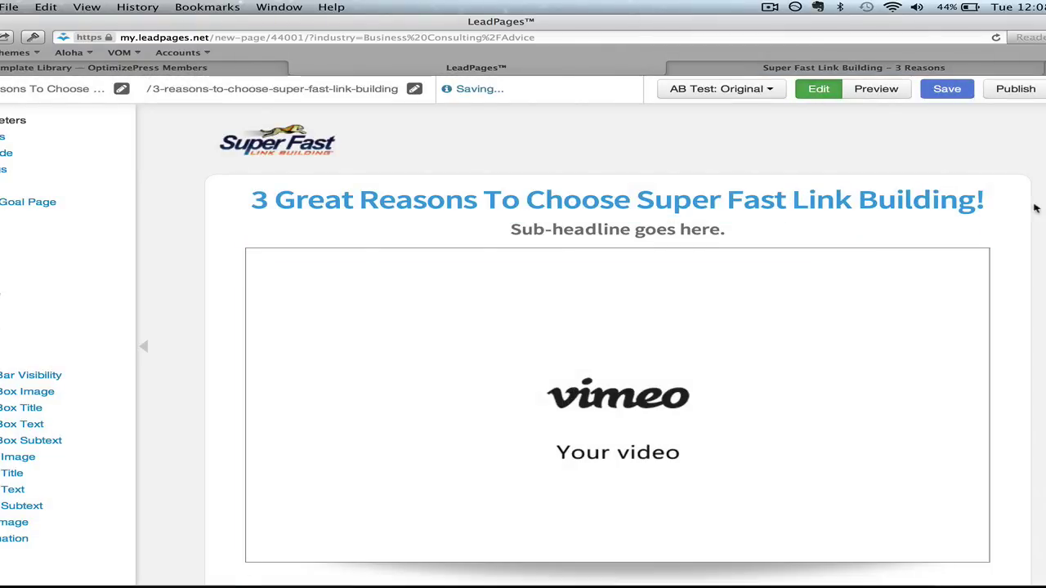
left_click(1007, 92)
left_click(656, 214)
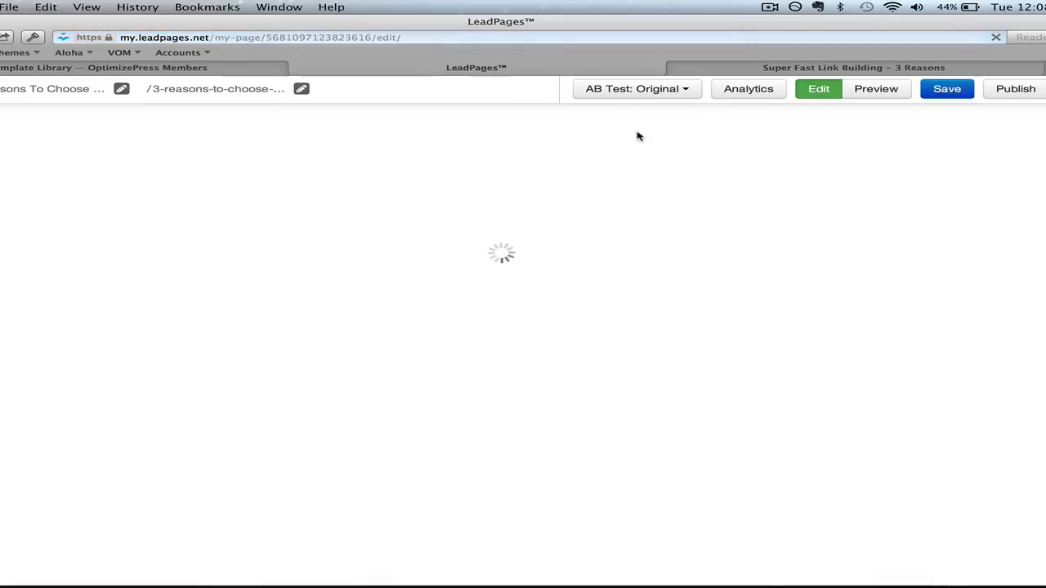
left_click(1008, 90)
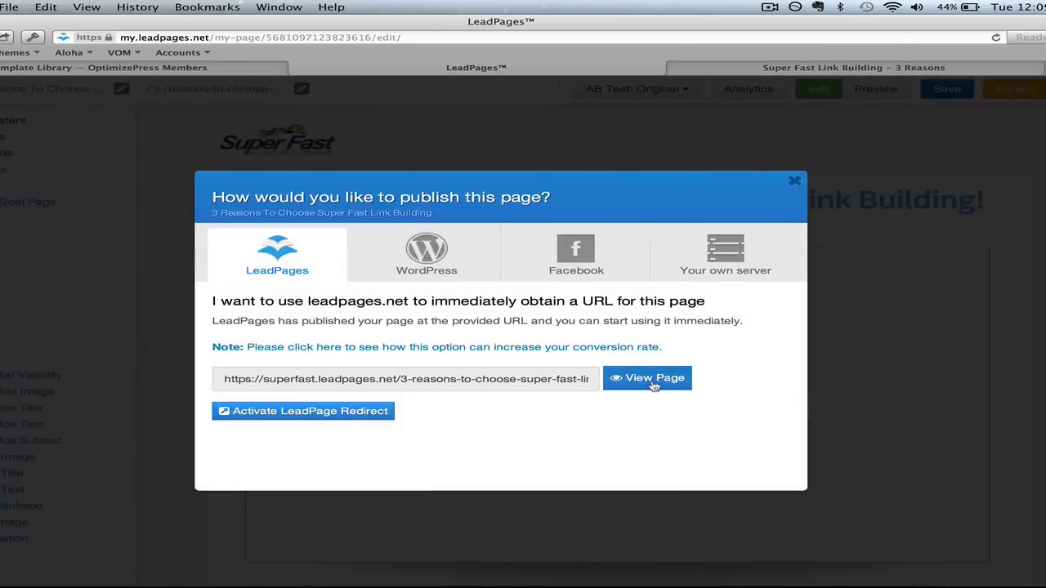
left_click(654, 380)
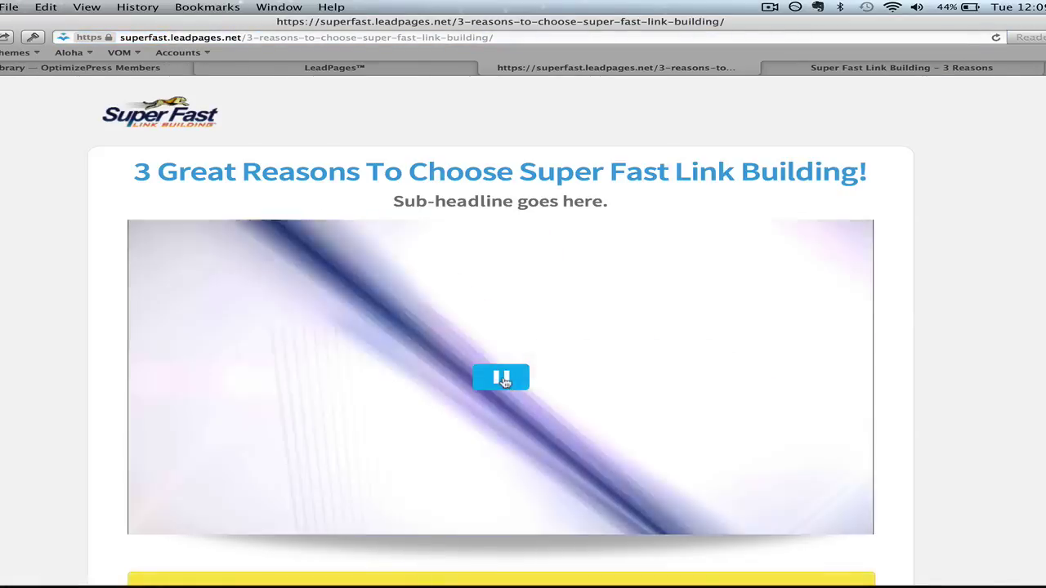
Pause the video, review the live page, then close the publishing options in the editor.
left_click(503, 379)
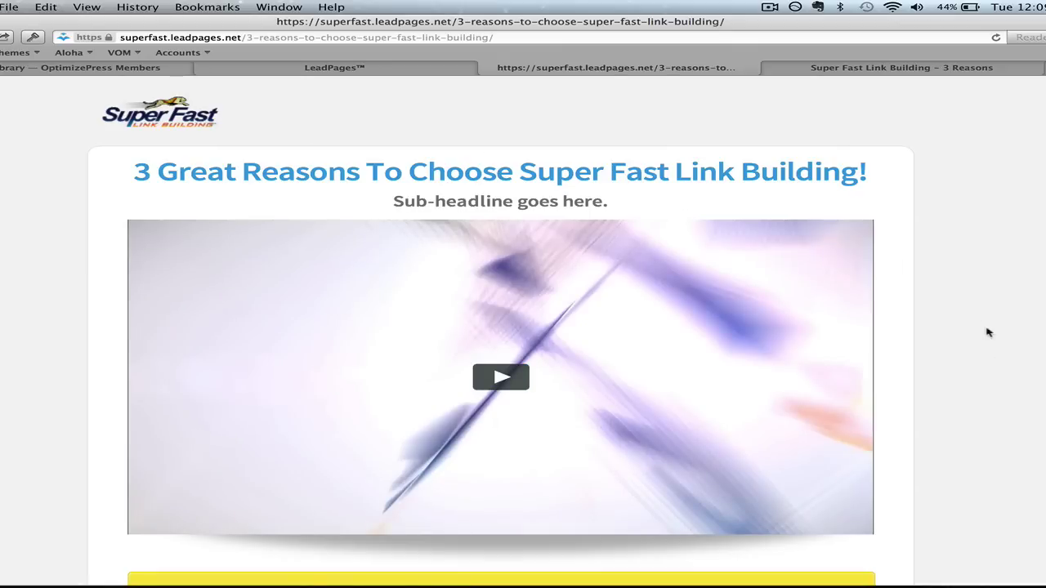
scroll(988, 332, "down", 5)
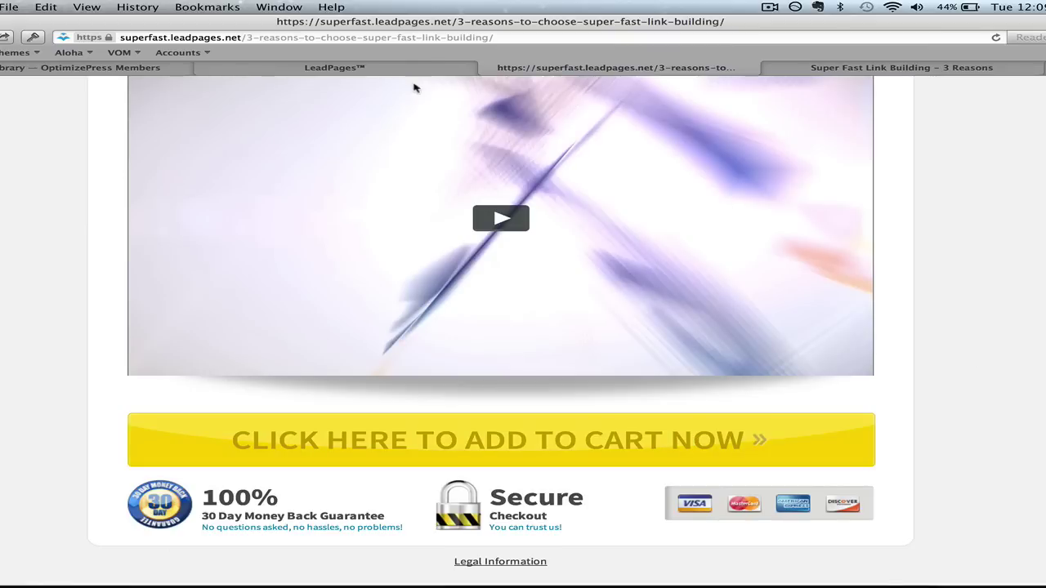
left_click(385, 70)
left_click(794, 181)
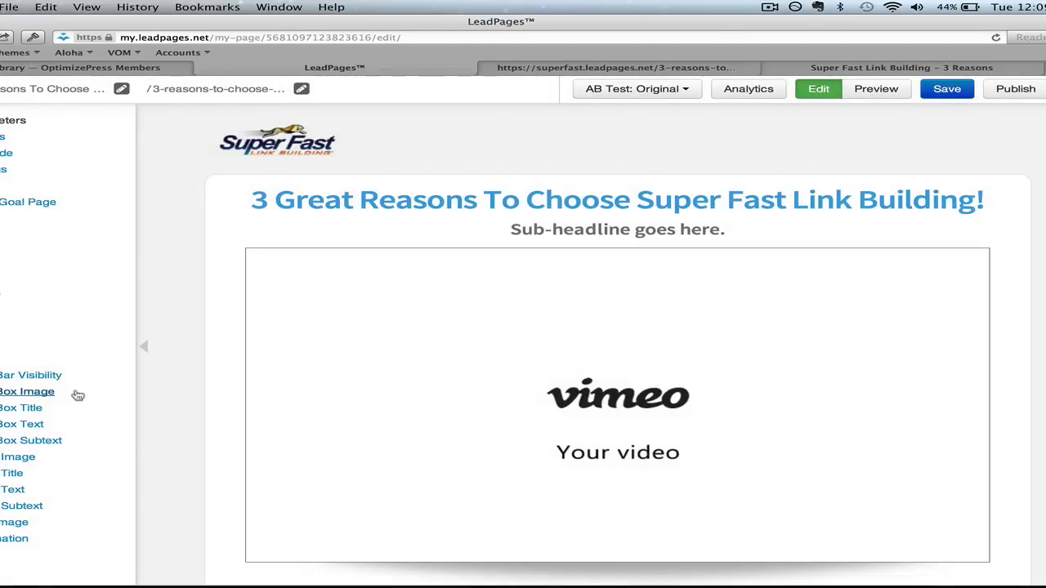
Link the yellow add-to-cart button to the linkbuilding.com/pricing page, save, and return to the live page.
scroll(206, 395, "down", 5)
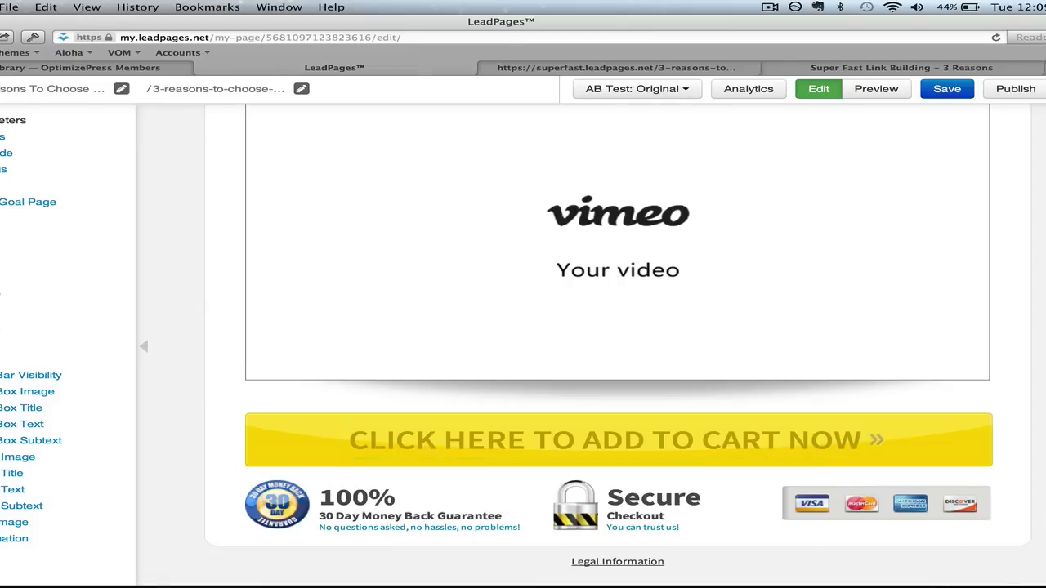
left_click(605, 439)
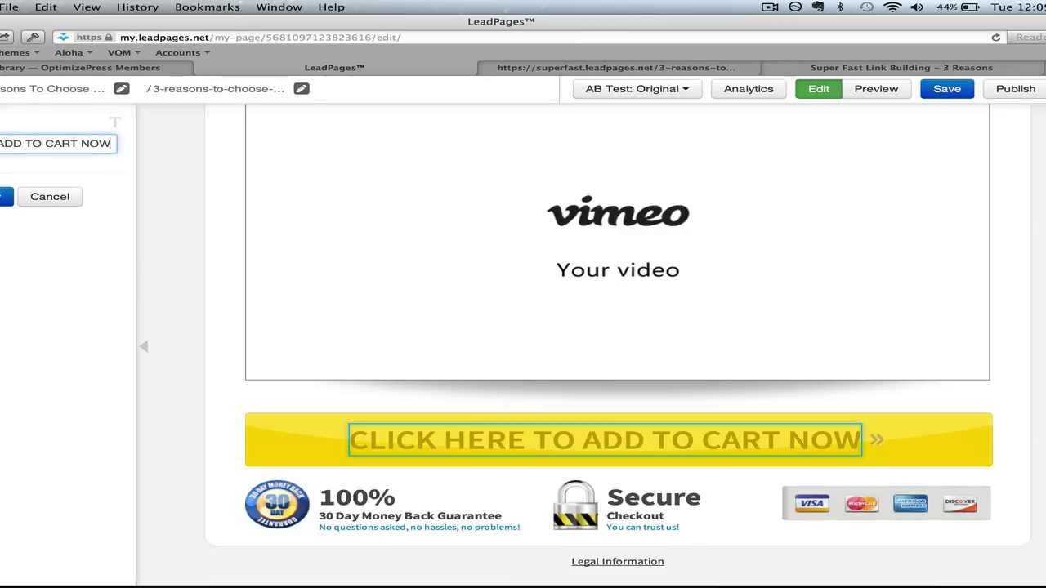
left_click(8, 197)
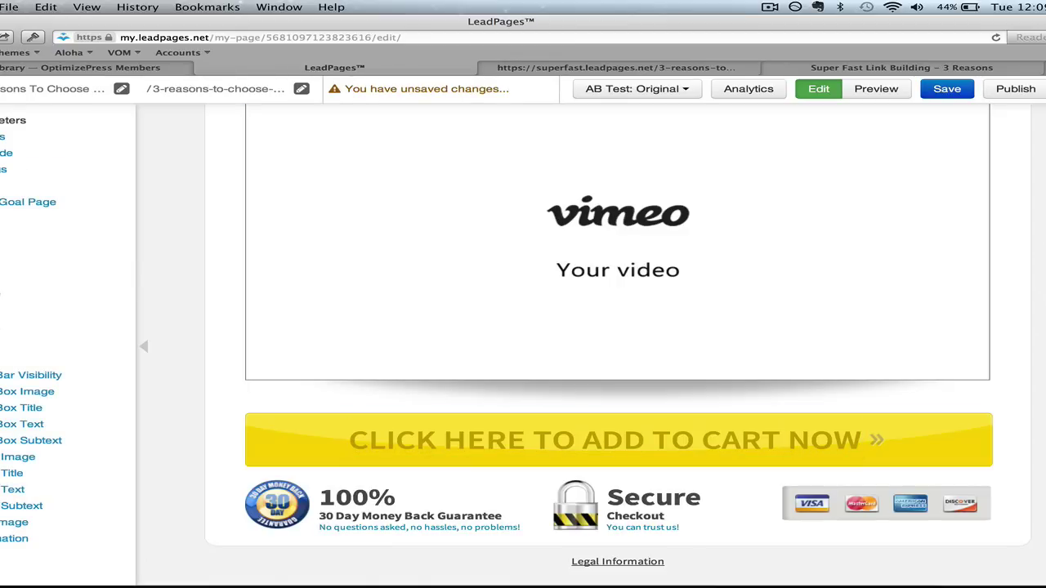
left_click(605, 440)
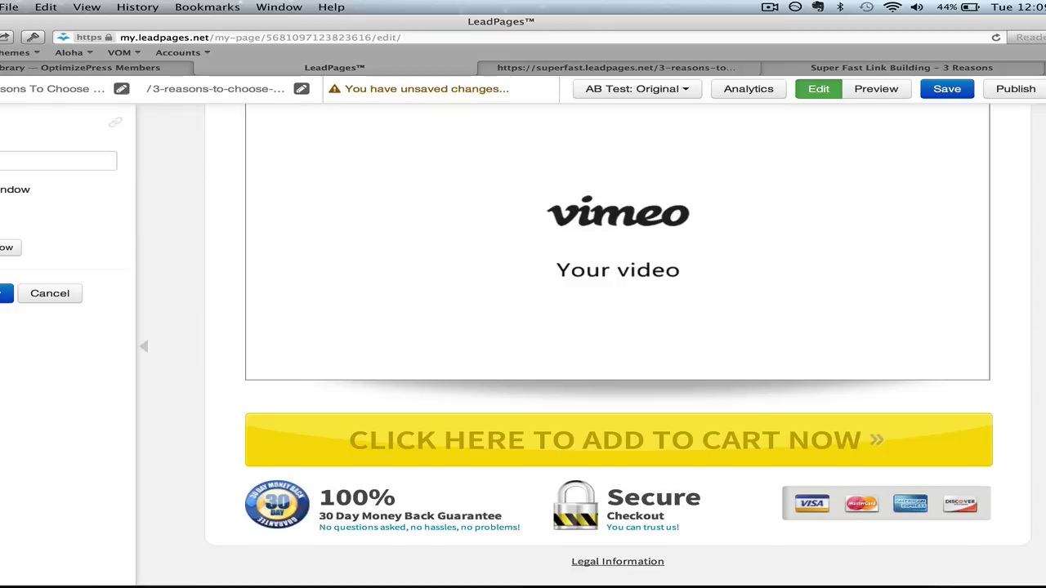
left_click(58, 161)
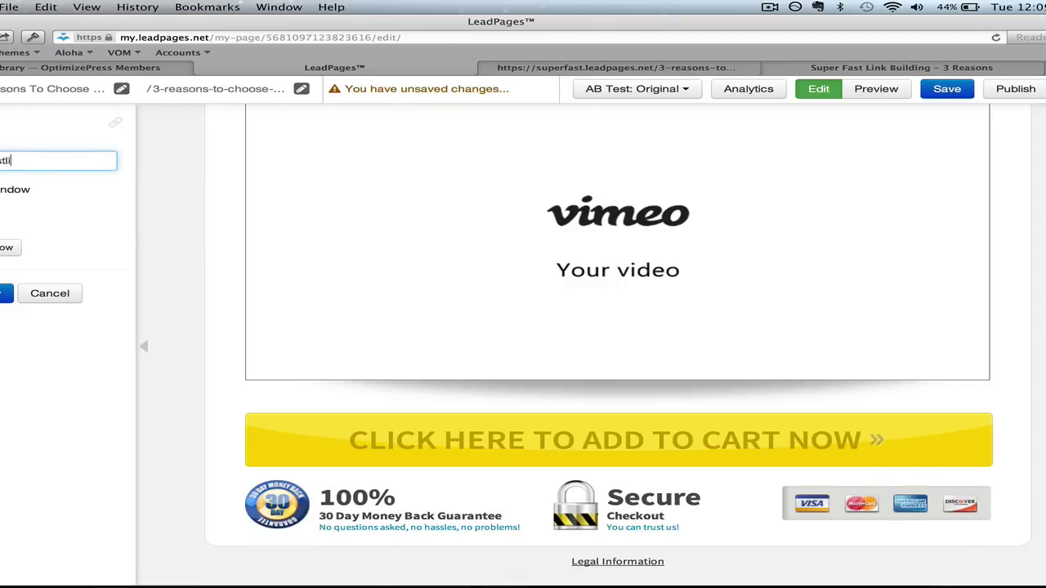
type("building.com/pricing")
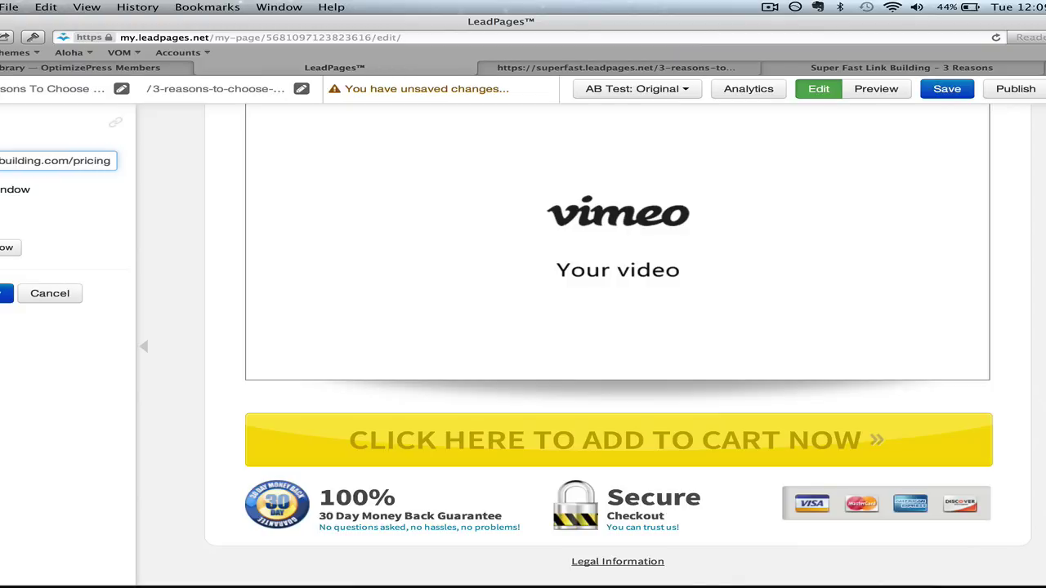
left_click(6, 292)
left_click(934, 90)
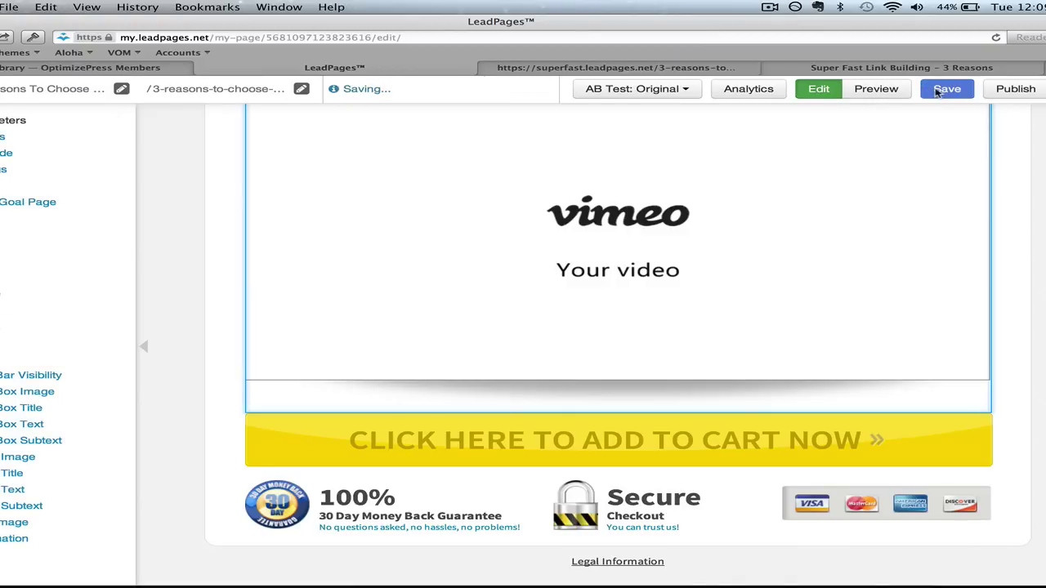
left_click(650, 67)
left_click(645, 37)
Reload the live page and check that the cart button opens superfastlinkbuilding.com/pricing.
key("Return")
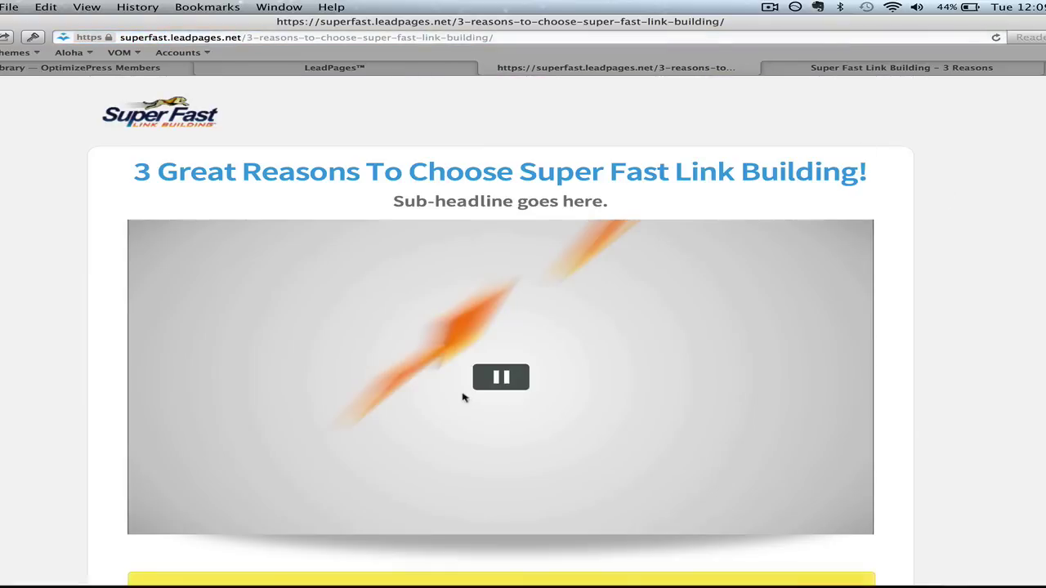
scroll(932, 375, "down", 4)
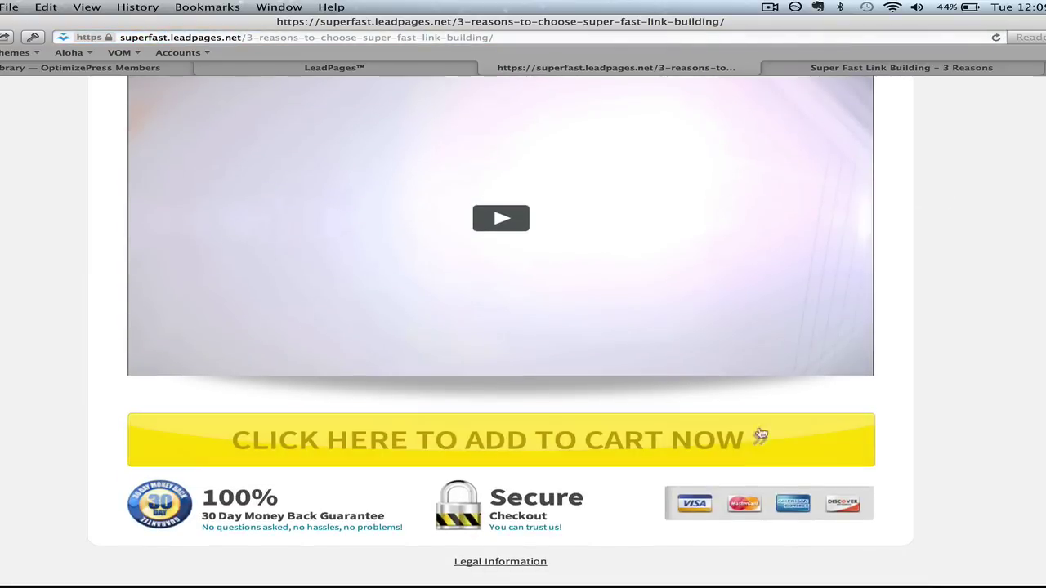
left_click(745, 452)
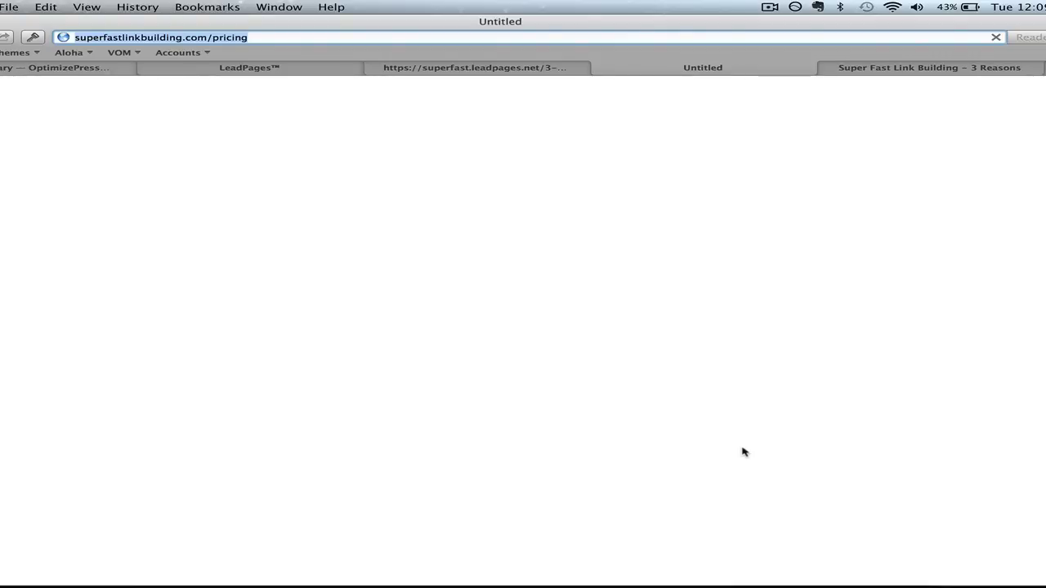
left_click(426, 72)
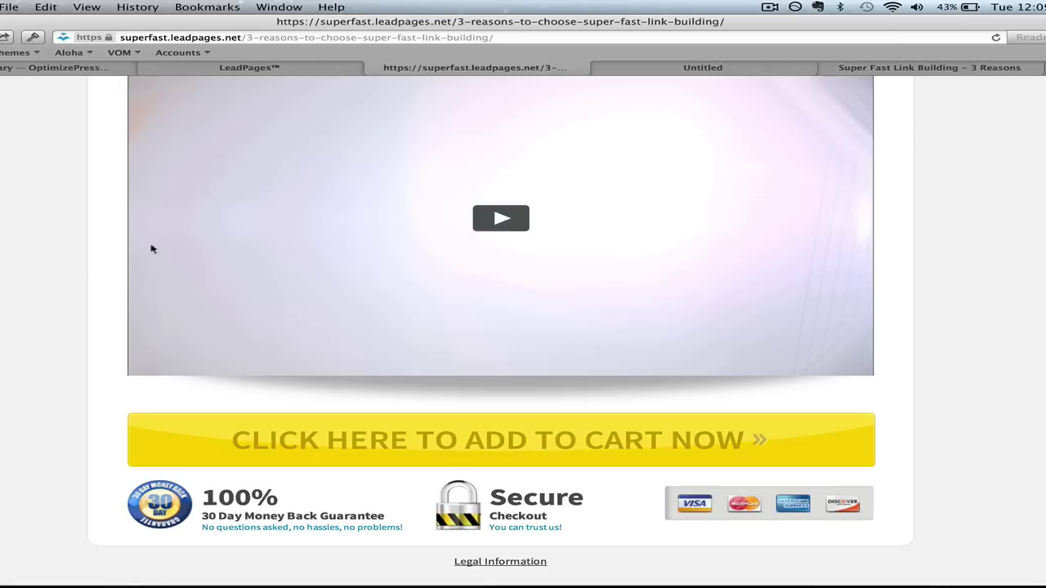